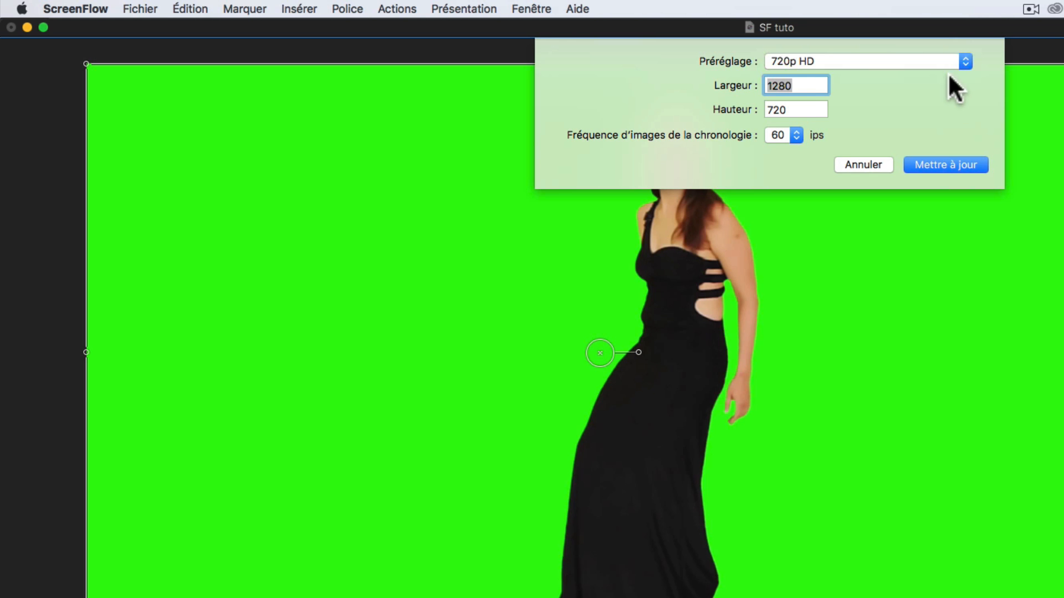
- Try the Web preset, apply the Capture iOS - Portrait iPhone 5 preset and update the document
{"action": "left_click", "coordinate": [964, 58]}
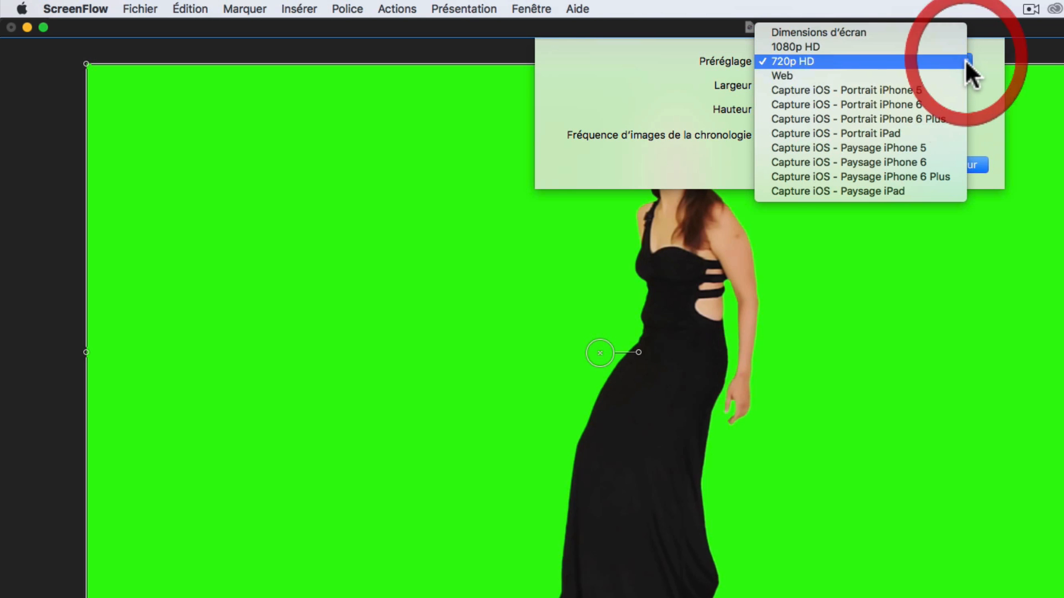
{"action": "left_click", "coordinate": [962, 72]}
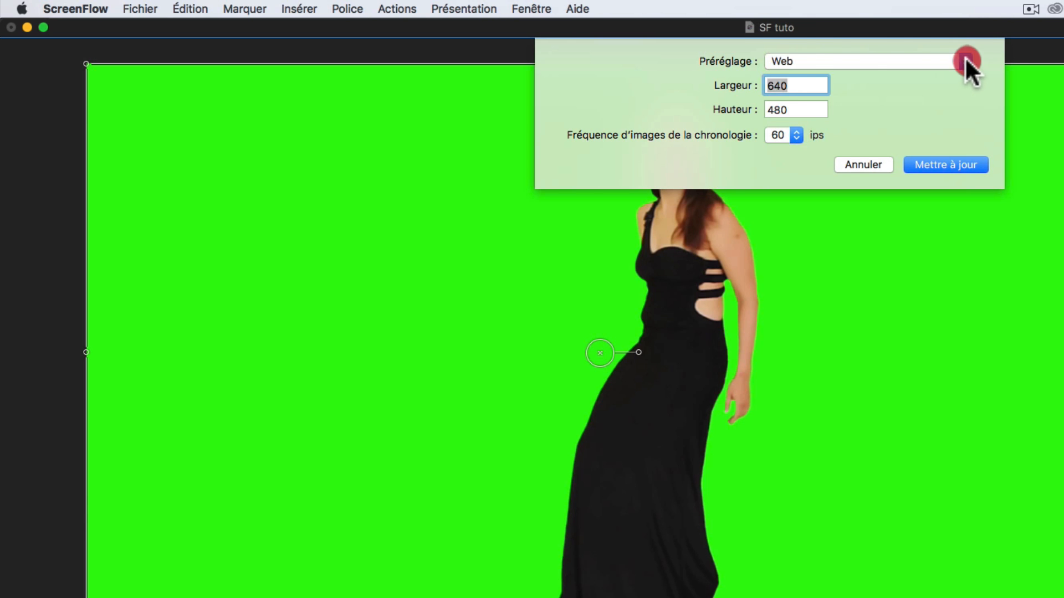
{"action": "left_click", "coordinate": [965, 60]}
{"action": "left_click", "coordinate": [961, 75]}
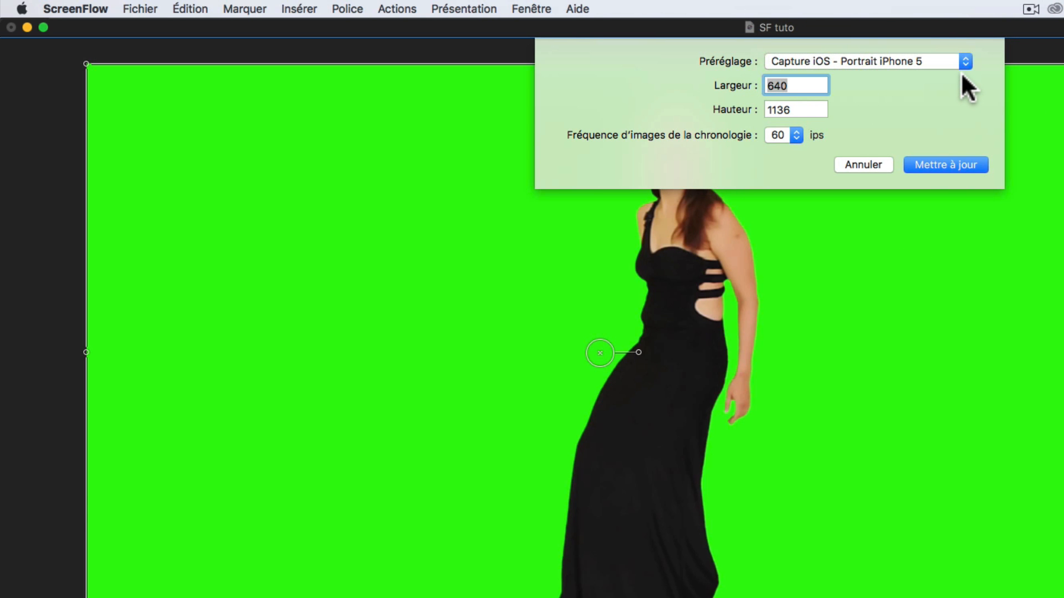
{"action": "left_click", "coordinate": [943, 165]}
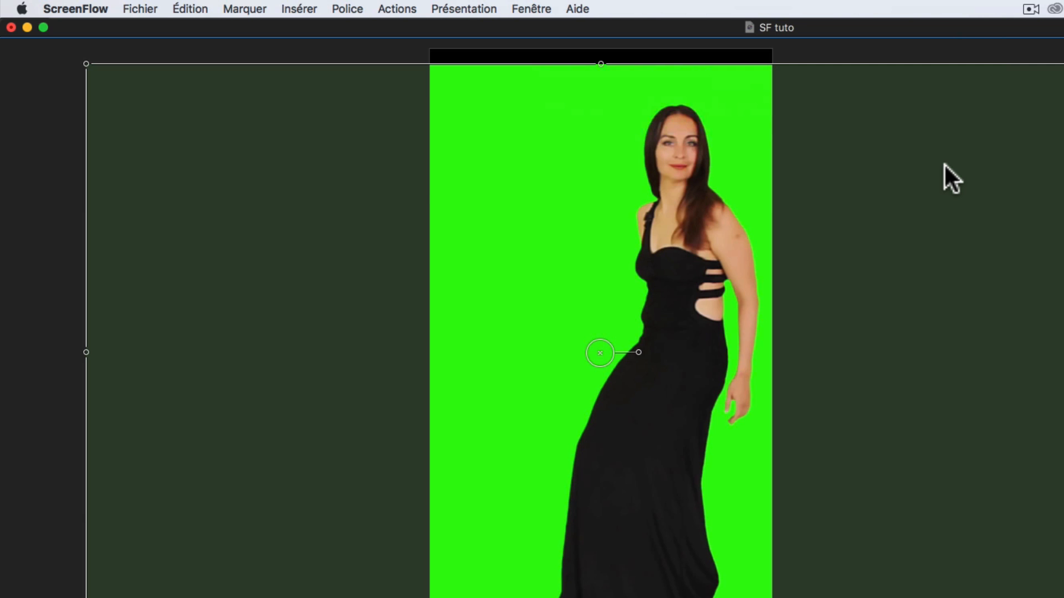
- In the document settings, try the Paysage iPhone 5, Paysage iPhone 6 Plus and Portrait iPhone 6 Plus capture presets
{"action": "left_click", "coordinate": [140, 9]}
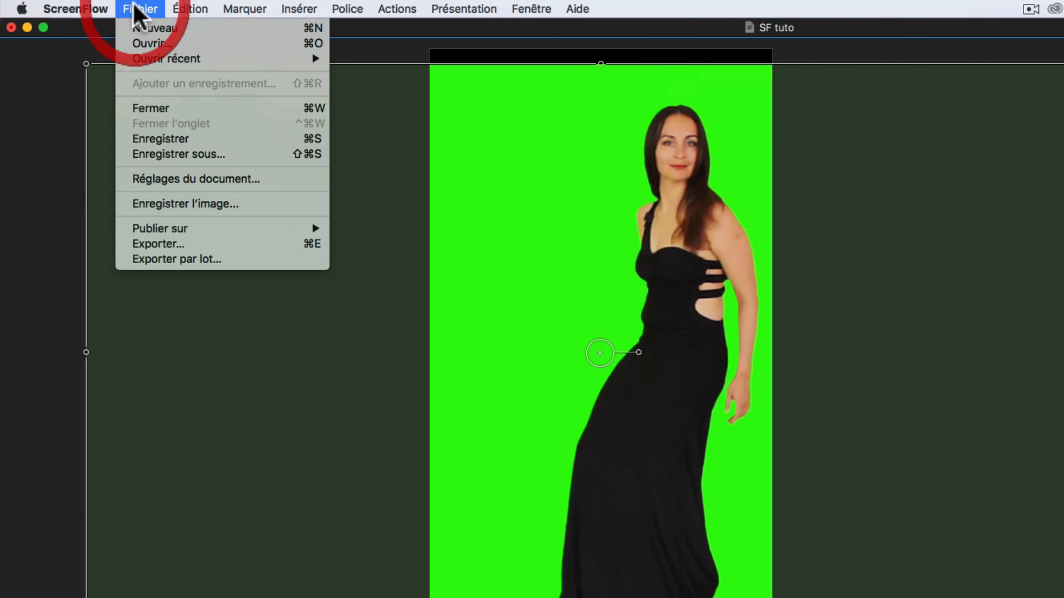
{"action": "left_click", "coordinate": [206, 178]}
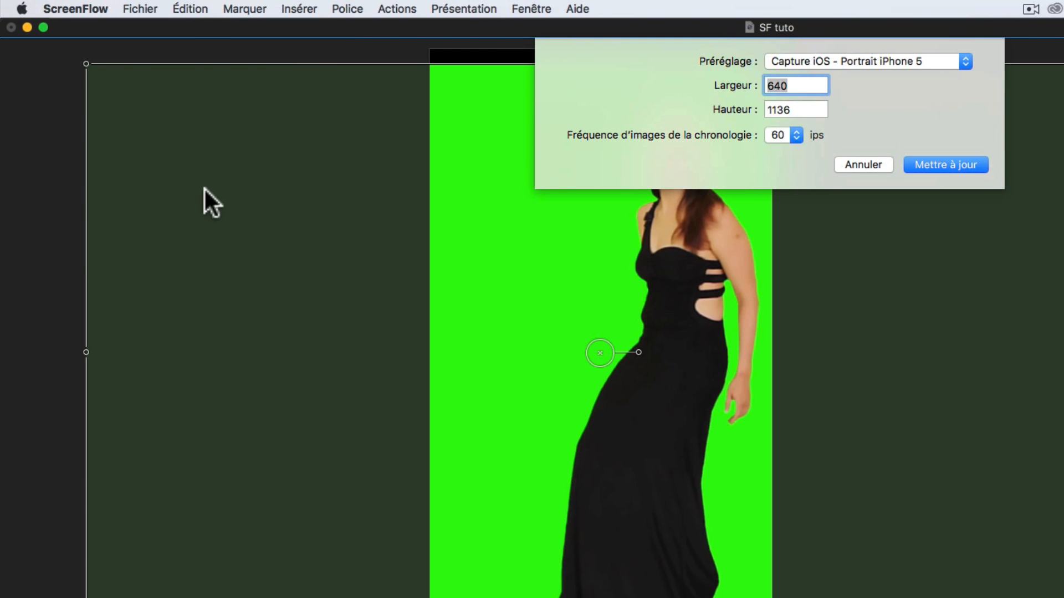
{"action": "left_click", "coordinate": [960, 60]}
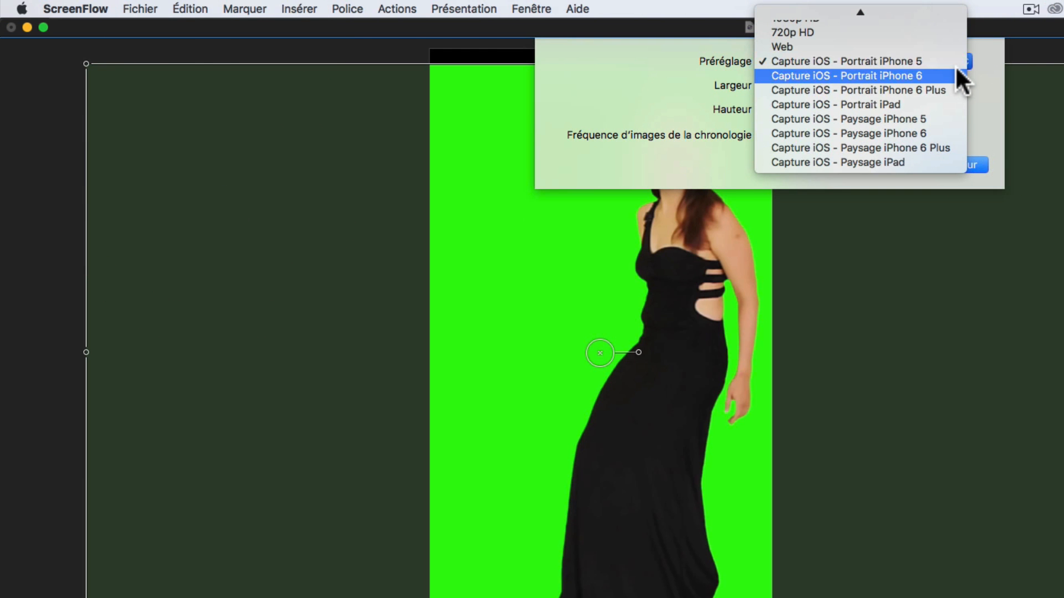
{"action": "left_click", "coordinate": [934, 119]}
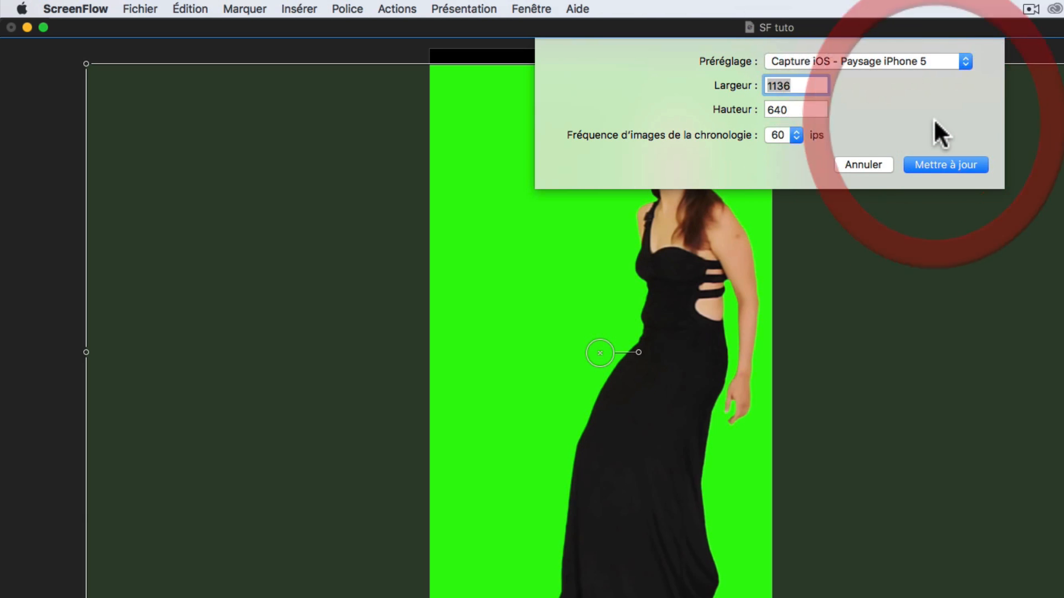
{"action": "left_click", "coordinate": [960, 58]}
{"action": "left_click", "coordinate": [943, 88]}
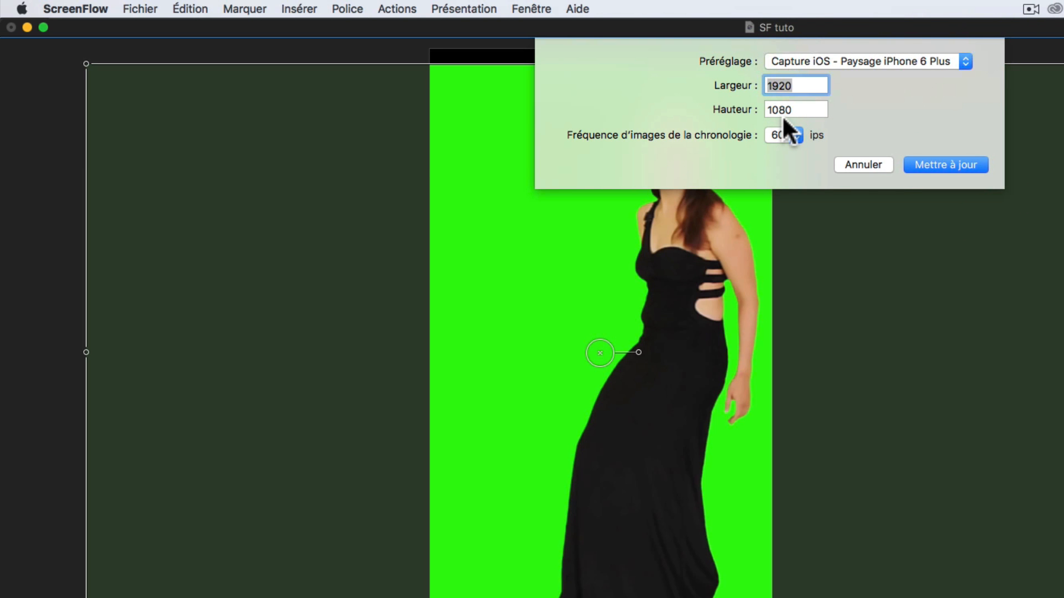
{"action": "left_click", "coordinate": [963, 58]}
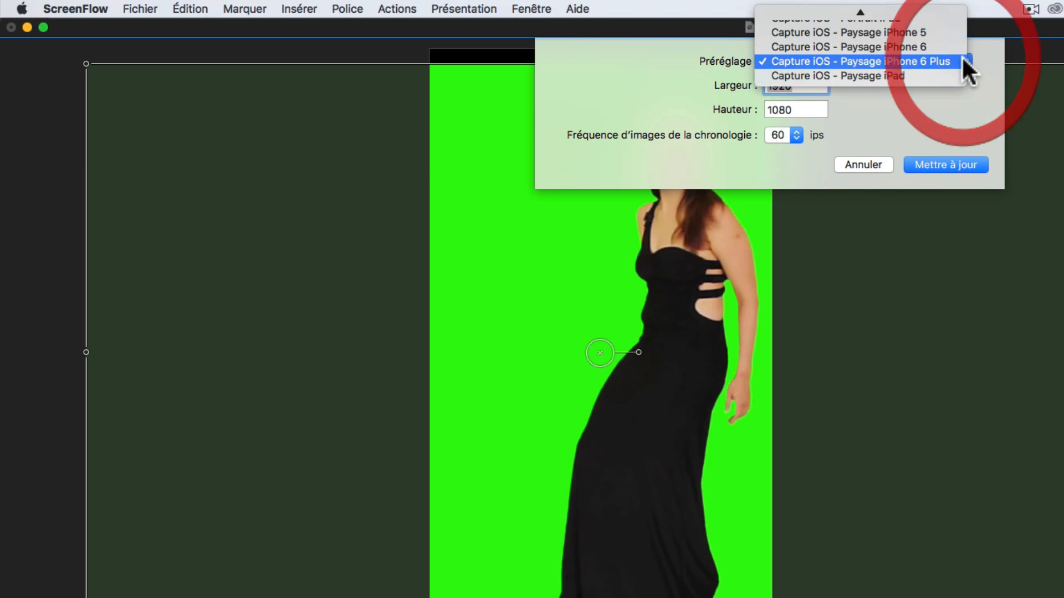
{"action": "left_click", "coordinate": [920, 100]}
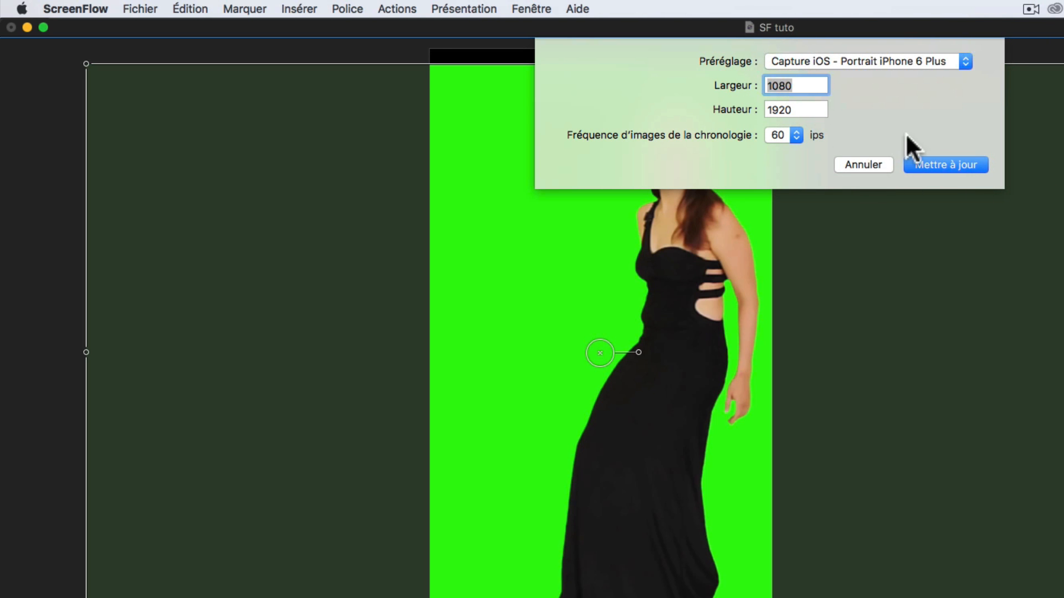
- Set a custom document size of 1080 by 1080 and update the document
{"action": "left_click", "coordinate": [963, 59]}
{"action": "left_click", "coordinate": [963, 59]}
{"action": "left_click", "coordinate": [805, 87]}
{"action": "left_click_drag", "start_coordinate": [805, 87], "coordinate": [714, 80]}
{"action": "left_click_drag", "start_coordinate": [809, 108], "coordinate": [751, 103]}
{"action": "type", "text": "1080"}
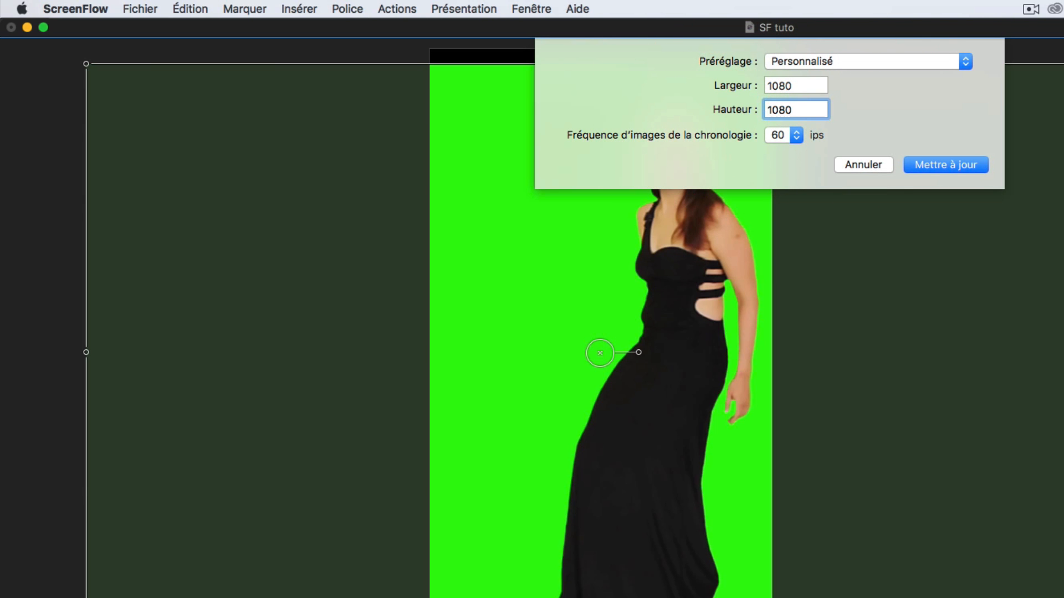
{"action": "left_click", "coordinate": [955, 165]}
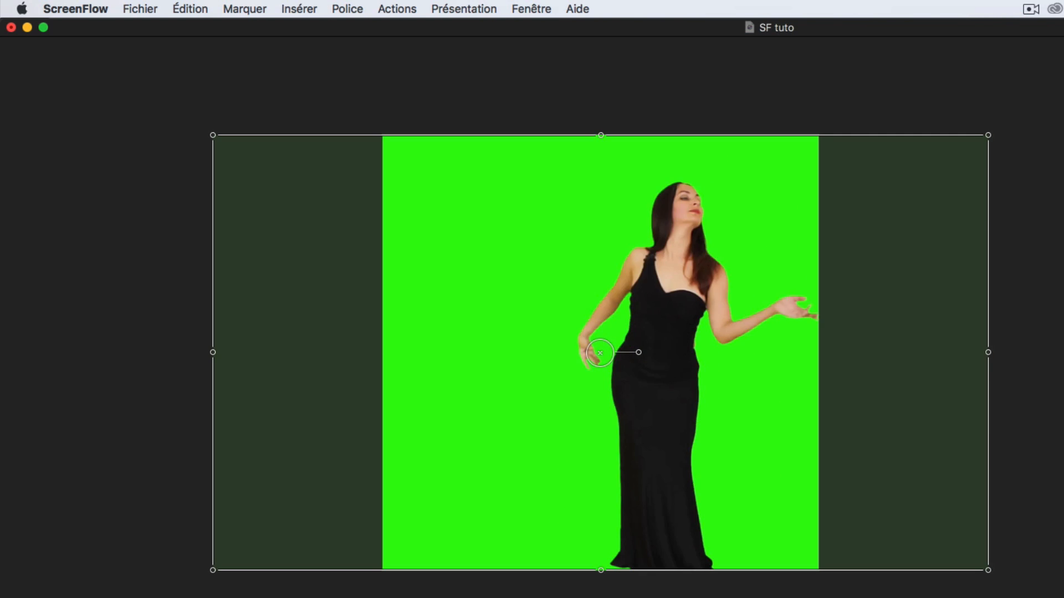
- Resize the canvas directly in the editor with the 1920 x 1080 preset and apply the change
{"action": "left_click", "coordinate": [117, 597]}
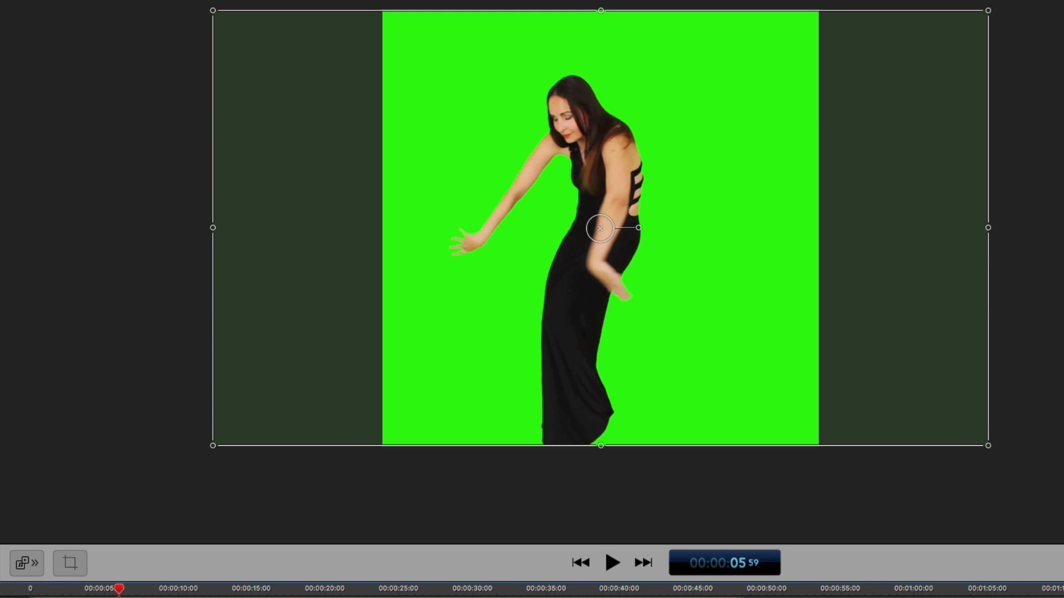
{"action": "left_click", "coordinate": [69, 561]}
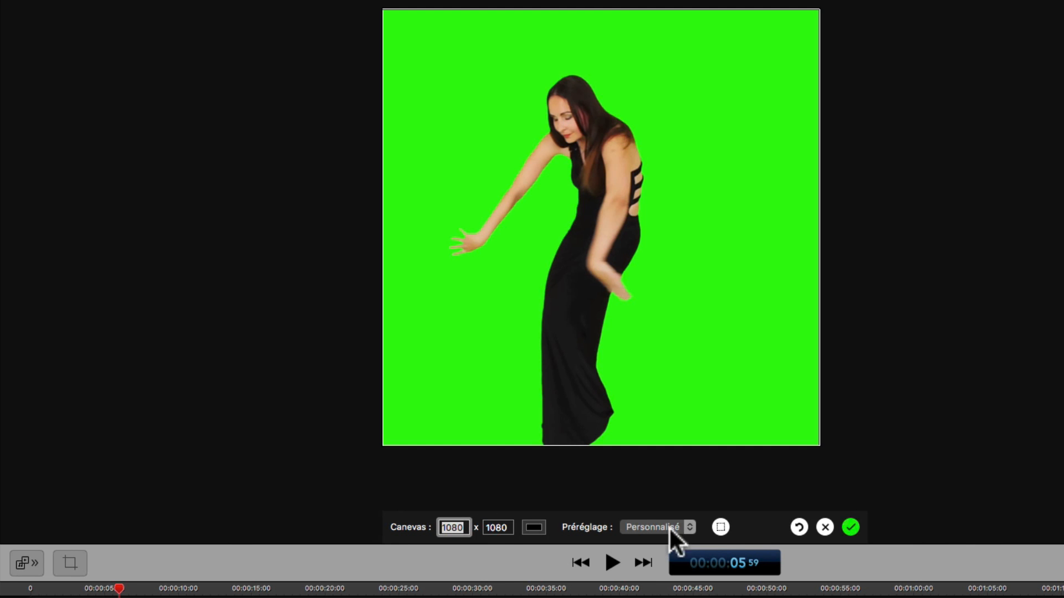
{"action": "left_click", "coordinate": [688, 528]}
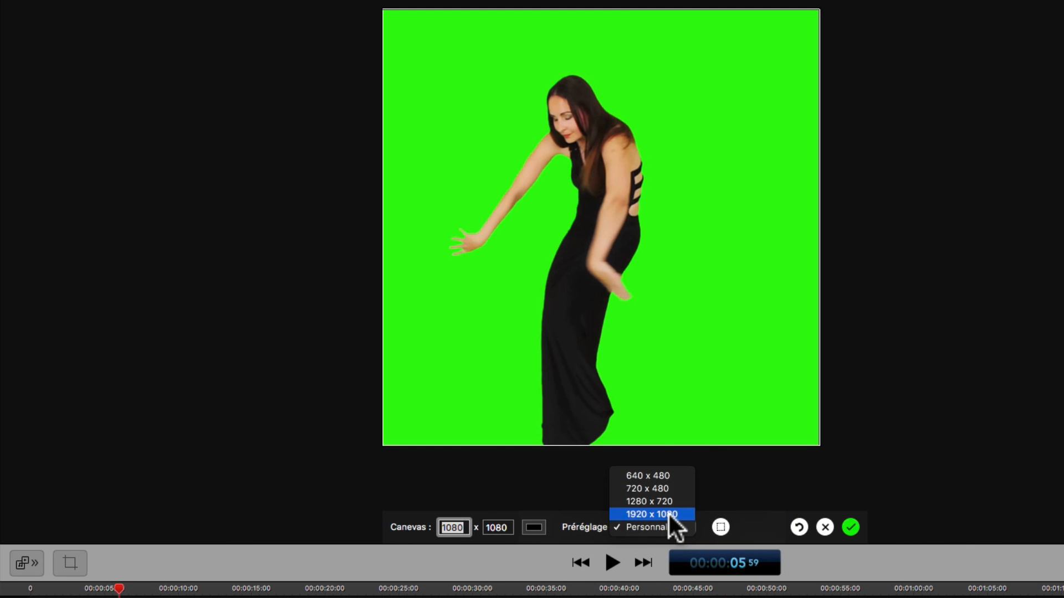
{"action": "left_click", "coordinate": [668, 511]}
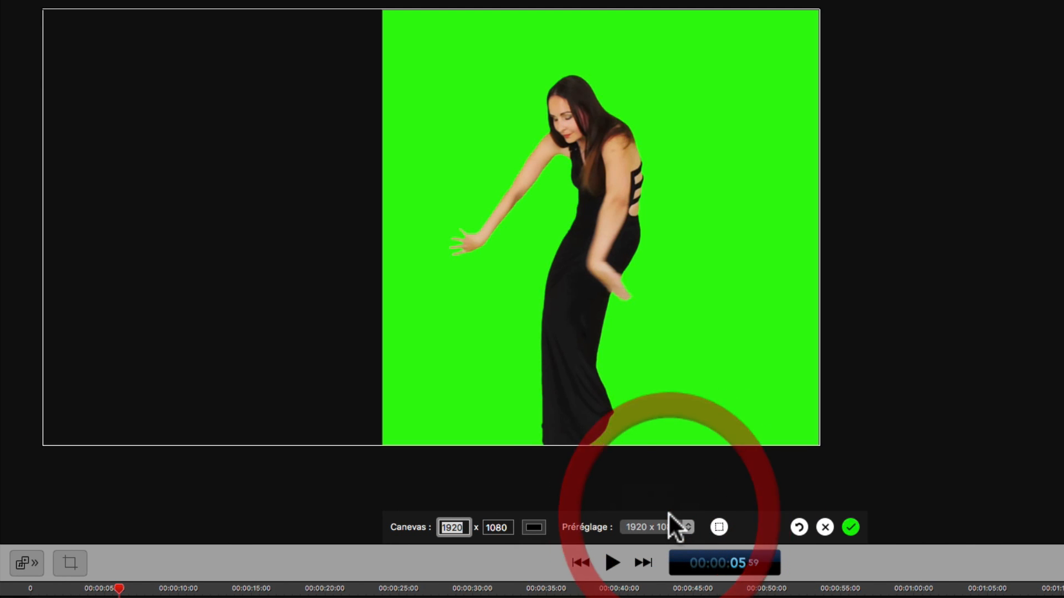
{"action": "left_click", "coordinate": [852, 525]}
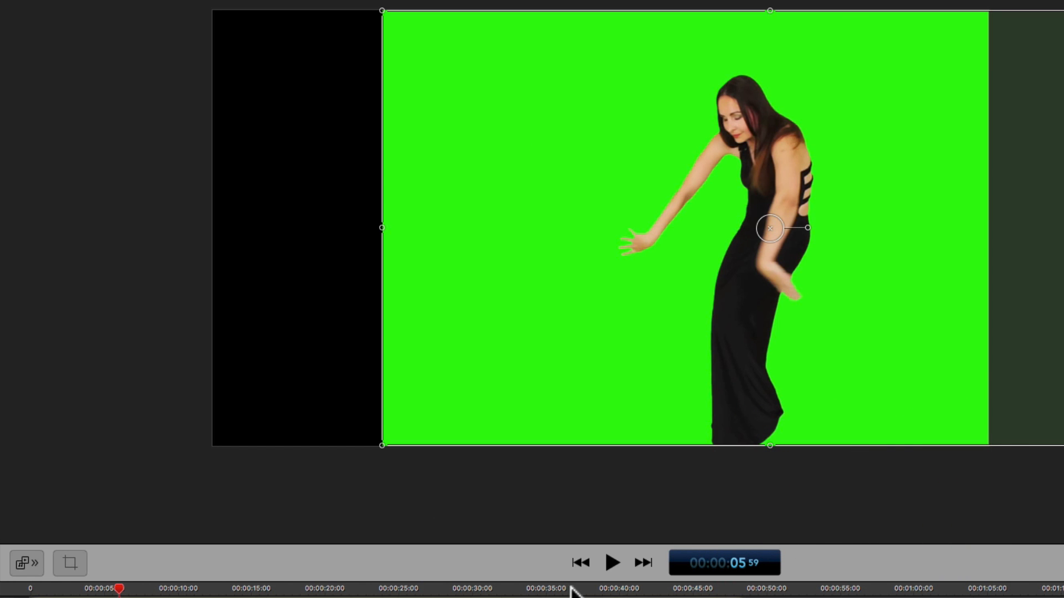
- Move the green-screen dancer clip so it fills the whole canvas
{"action": "left_click", "coordinate": [948, 328]}
{"action": "left_click_drag", "start_coordinate": [948, 328], "coordinate": [932, 311]}
{"action": "left_click", "coordinate": [326, 597]}
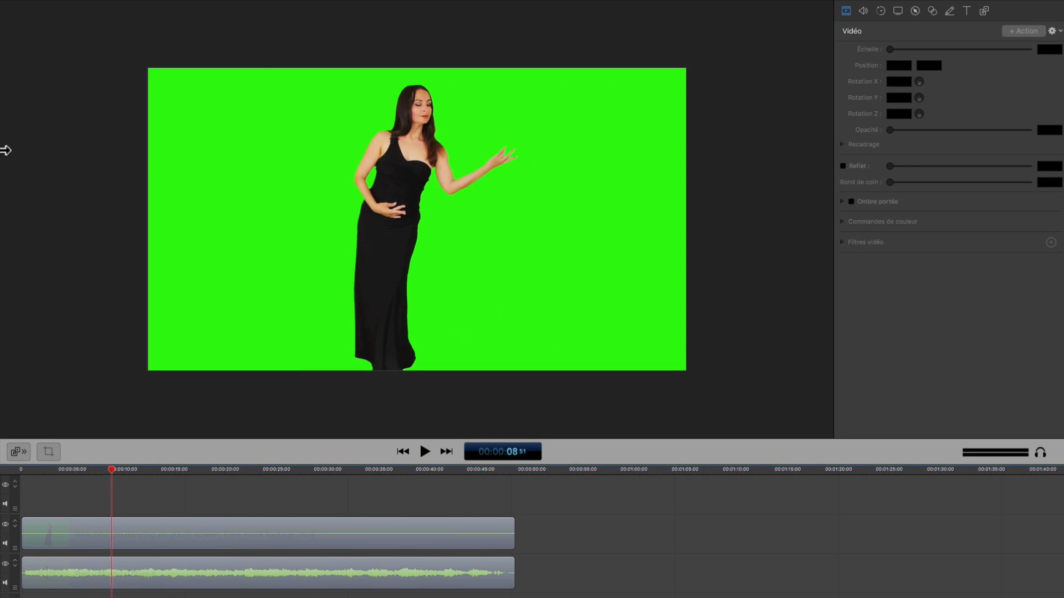
- Adjust the media library's thumbnail size and switch the library to list view
{"action": "left_click", "coordinate": [21, 450]}
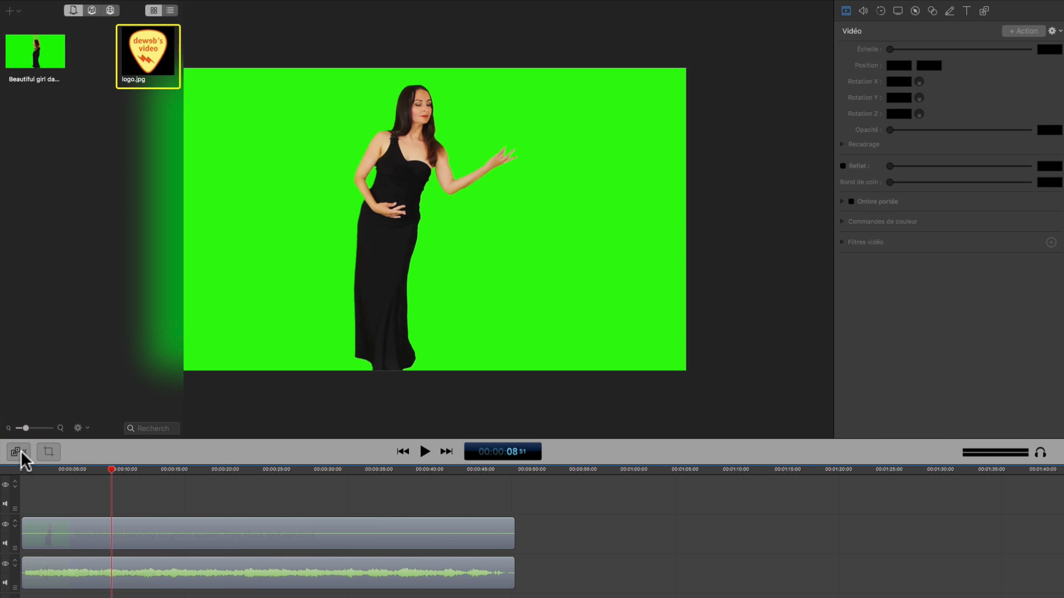
{"action": "left_click_drag", "start_coordinate": [26, 428], "coordinate": [44, 426]}
{"action": "left_click", "coordinate": [171, 10]}
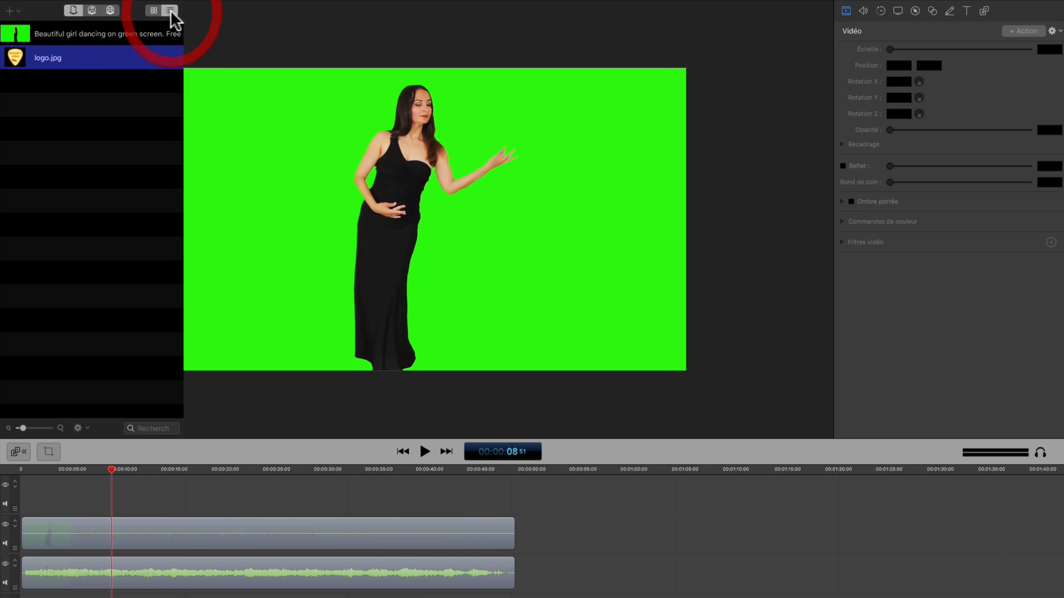
{"action": "left_click", "coordinate": [24, 450]}
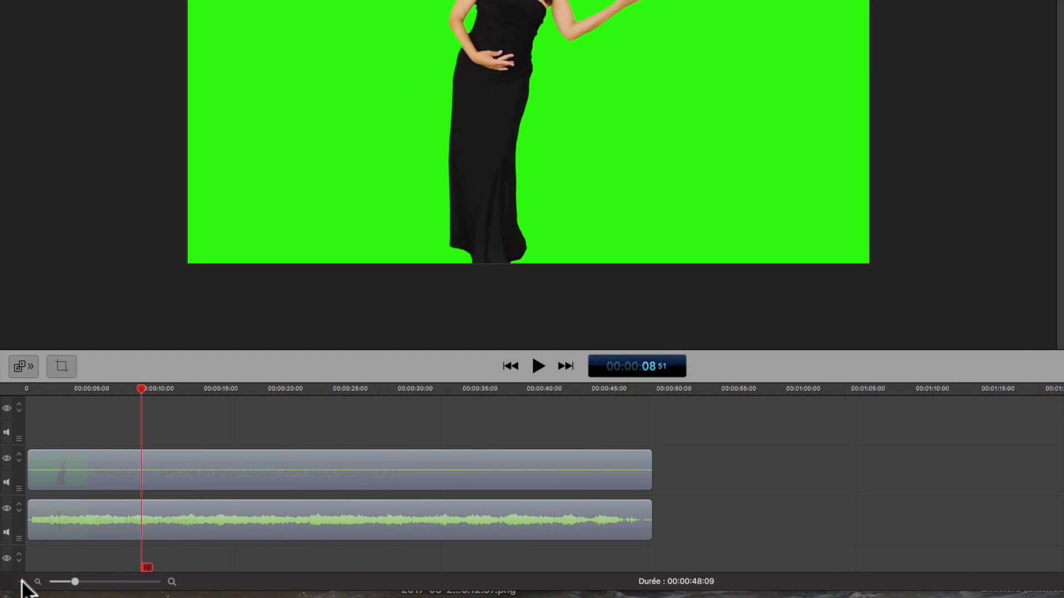
- Add logo.jpg from the project's media to the timeline above the dancer clip
{"action": "left_click", "coordinate": [23, 583]}
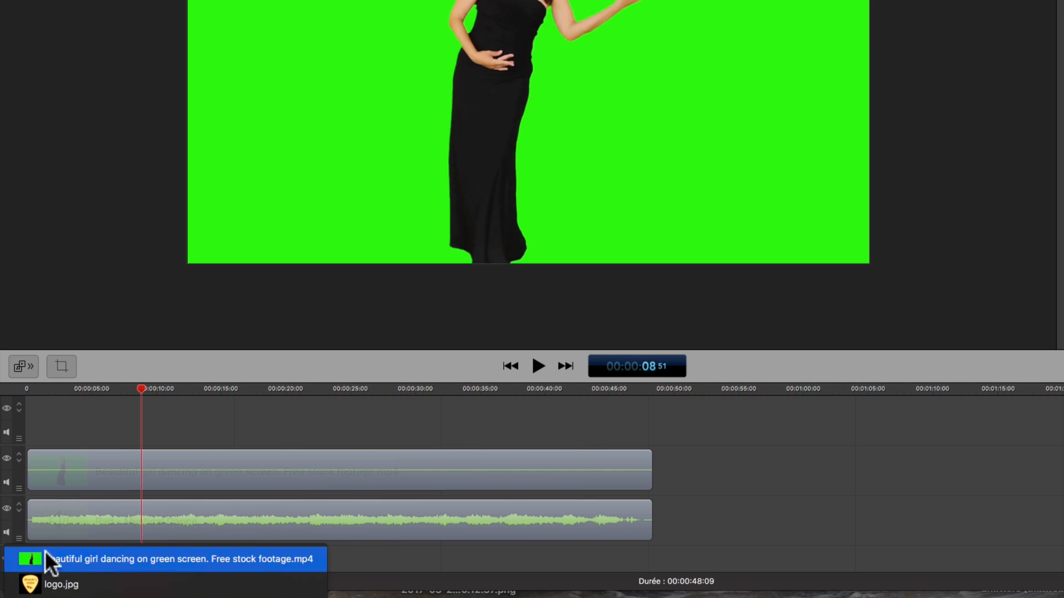
{"action": "left_click", "coordinate": [92, 449]}
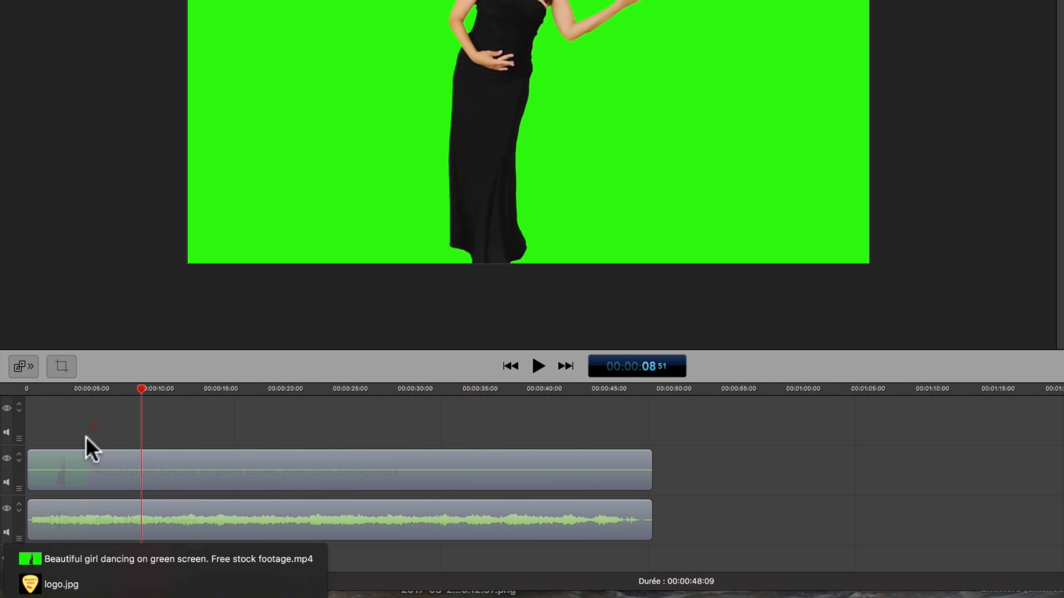
{"action": "left_click", "coordinate": [23, 581]}
{"action": "left_click", "coordinate": [75, 562]}
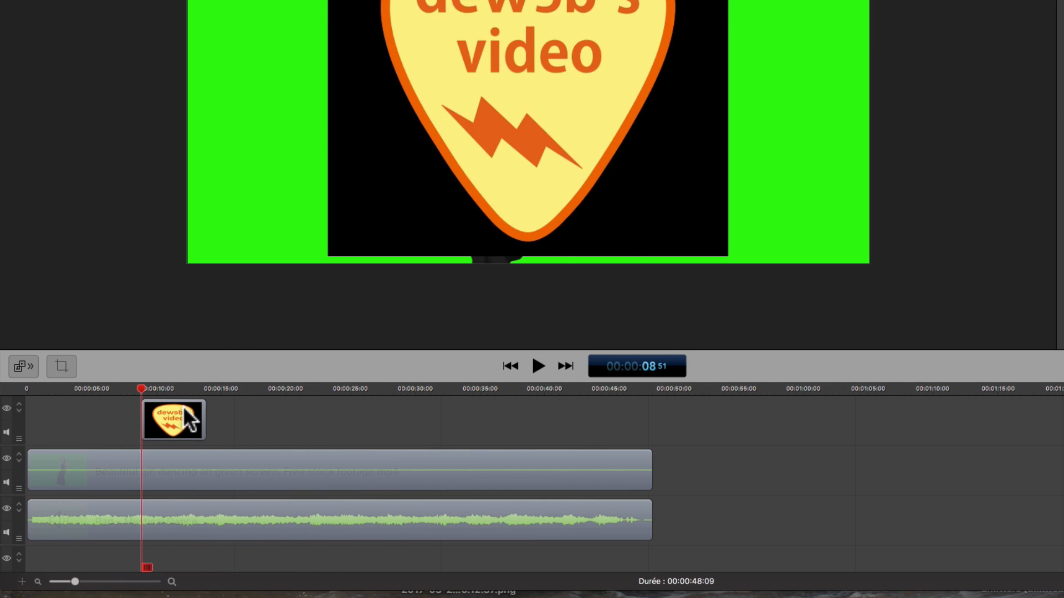
- Move the logo clip to the start of the timeline and extend it to the length of the dancer clip
{"action": "left_click", "coordinate": [164, 388]}
{"action": "left_click_drag", "start_coordinate": [161, 422], "coordinate": [5, 448]}
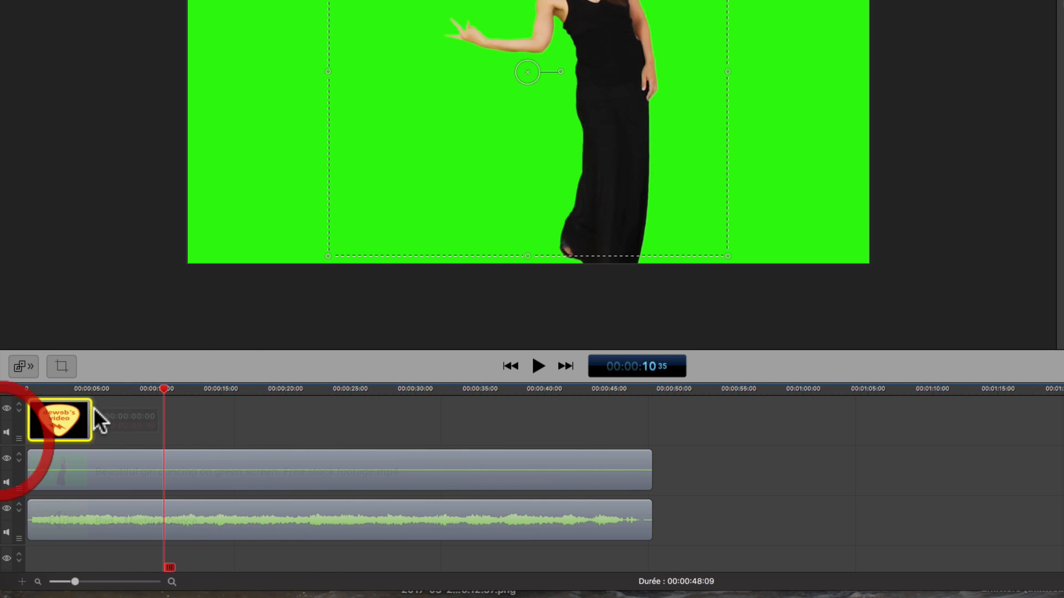
{"action": "left_click_drag", "start_coordinate": [92, 419], "coordinate": [626, 477]}
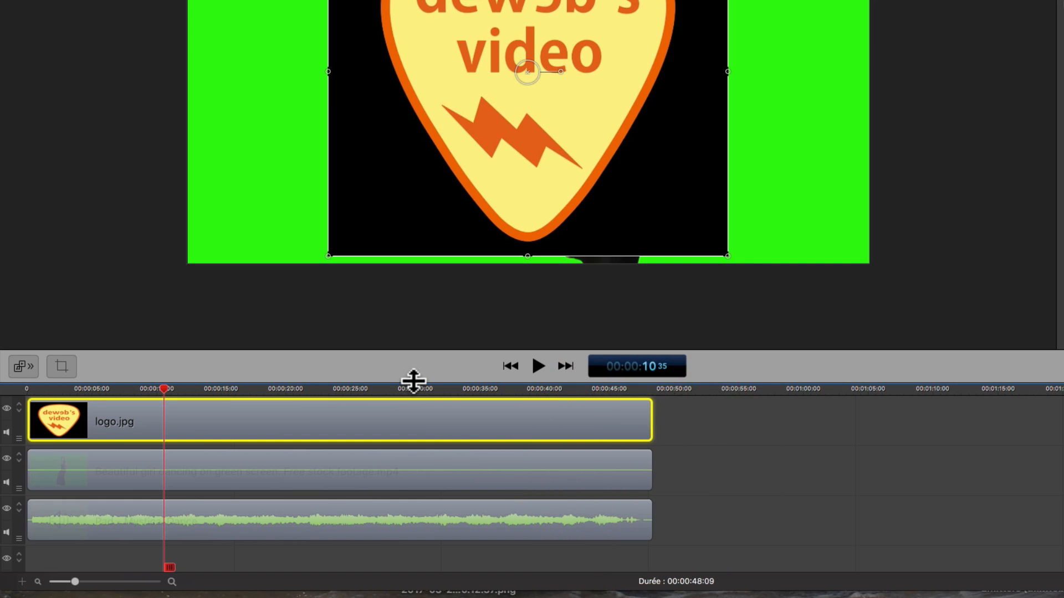
- Scale the logo down to about 44% and place it in the upper-left corner of the video frame
{"action": "left_click_drag", "start_coordinate": [413, 381], "coordinate": [245, 350]}
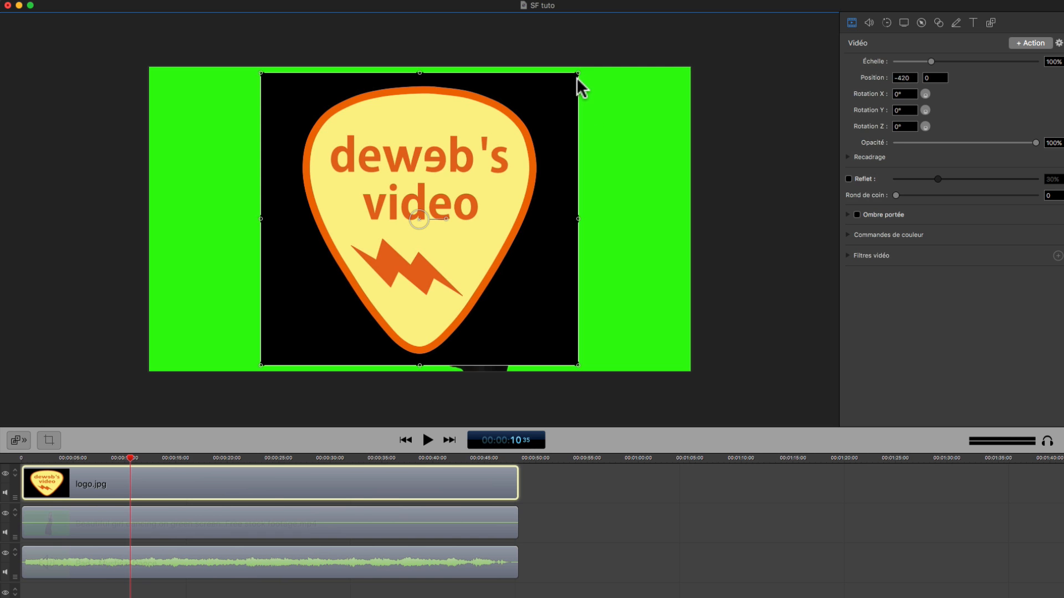
{"action": "left_click_drag", "start_coordinate": [578, 69], "coordinate": [417, 271]}
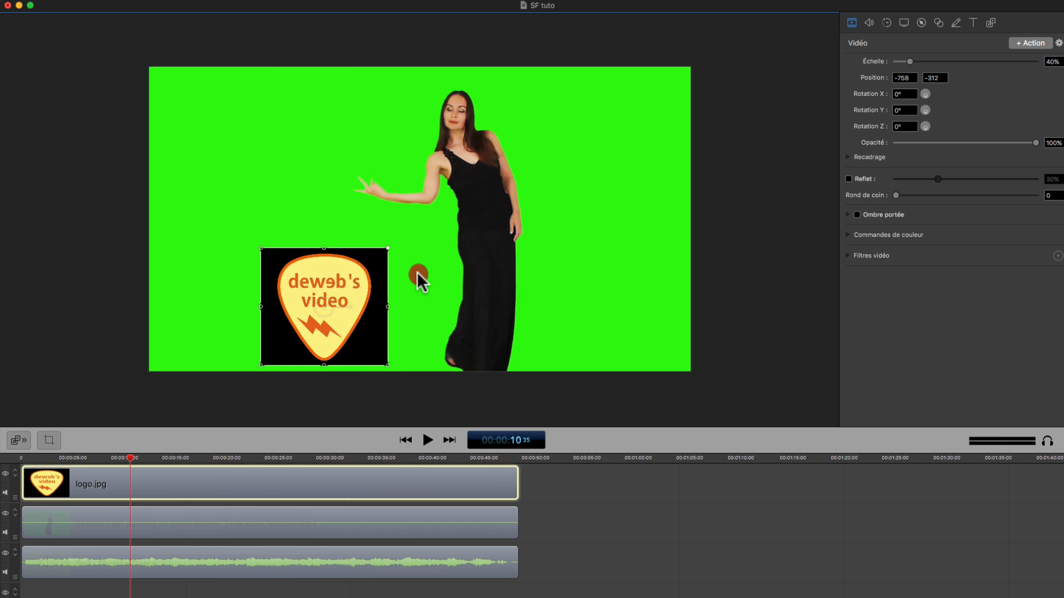
{"action": "left_click_drag", "start_coordinate": [416, 271], "coordinate": [416, 271]}
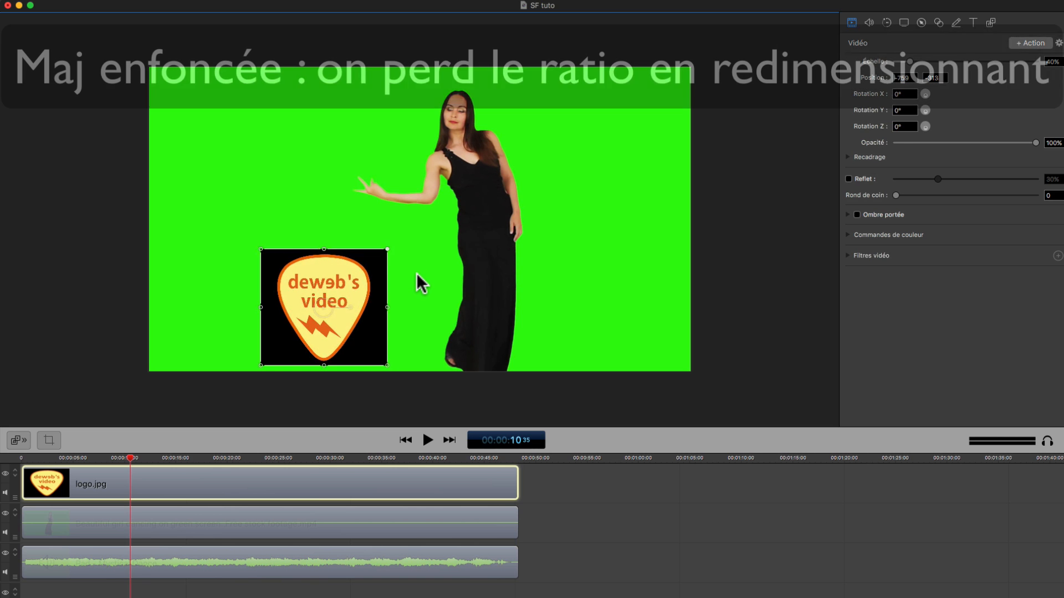
{"action": "left_click_drag", "start_coordinate": [388, 249], "coordinate": [375, 304]}
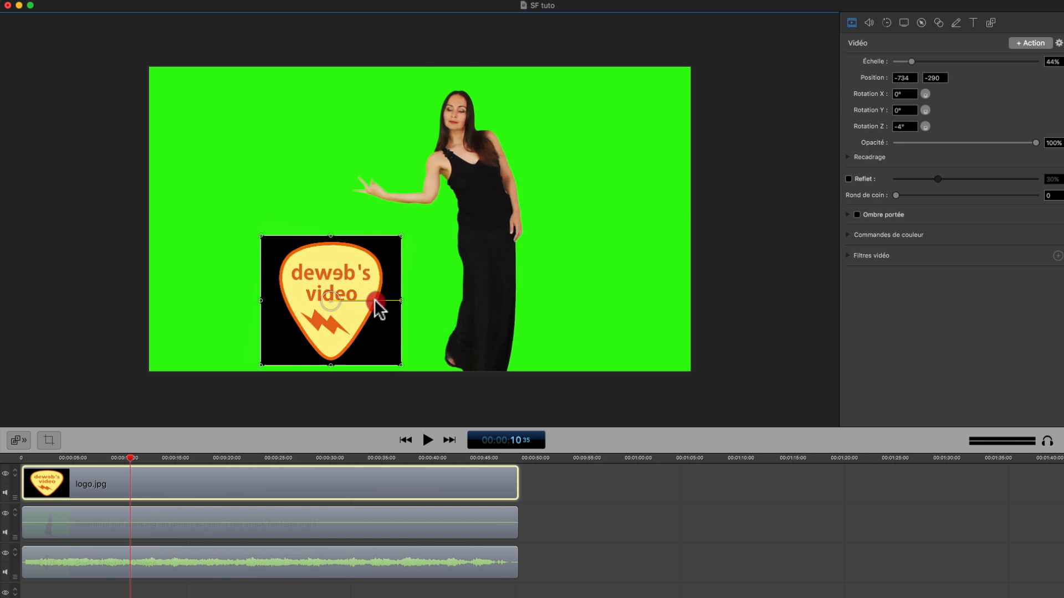
{"action": "left_click_drag", "start_coordinate": [308, 240], "coordinate": [224, 105]}
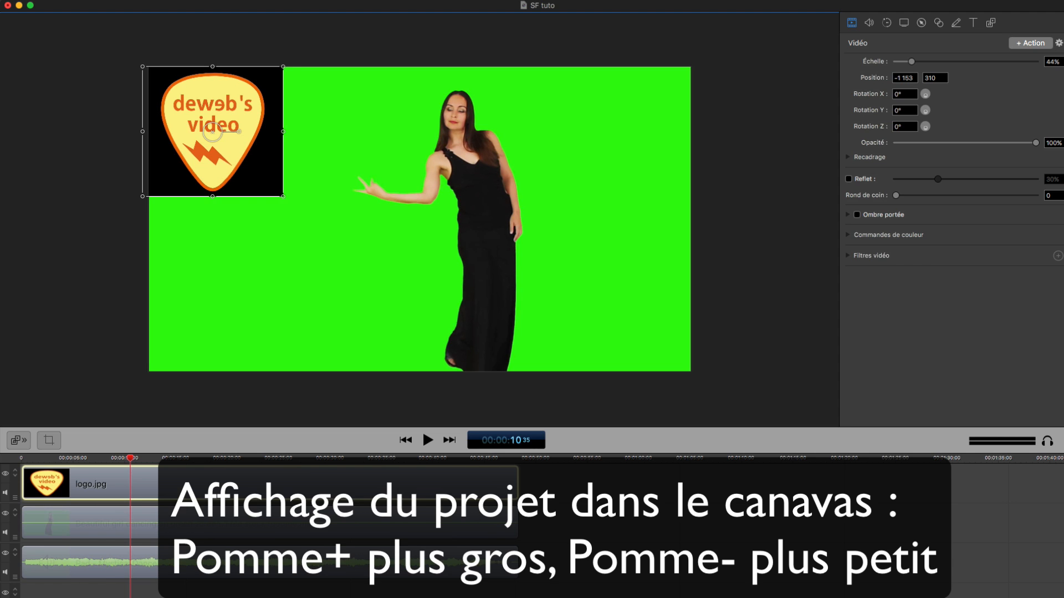
- Deselect the logo, enlarge the project display in the canvas and slightly widen the video properties area
{"action": "left_click", "coordinate": [761, 265]}
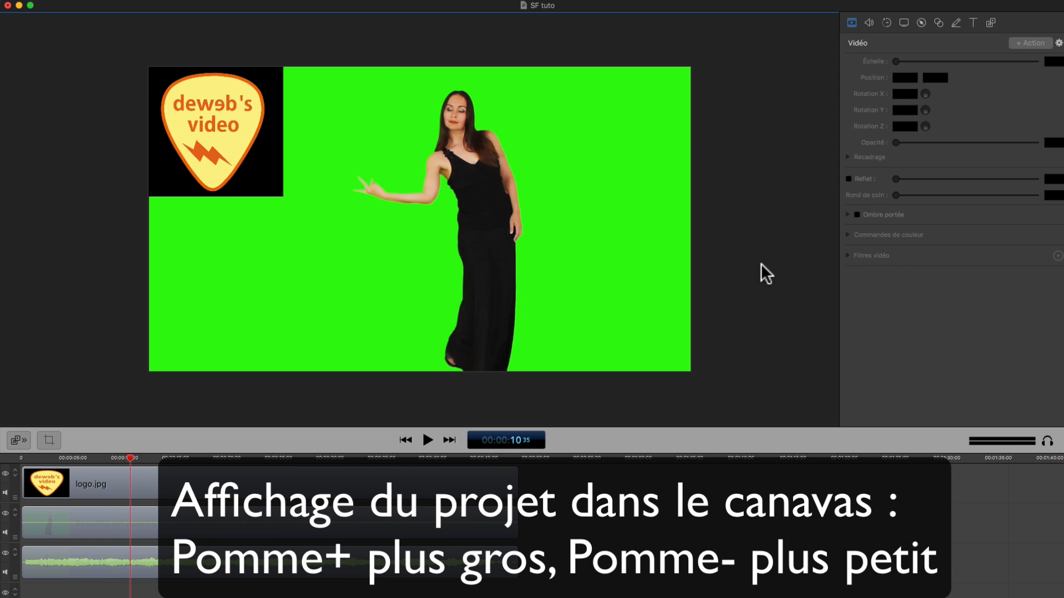
{"action": "key", "text": "super+plus"}
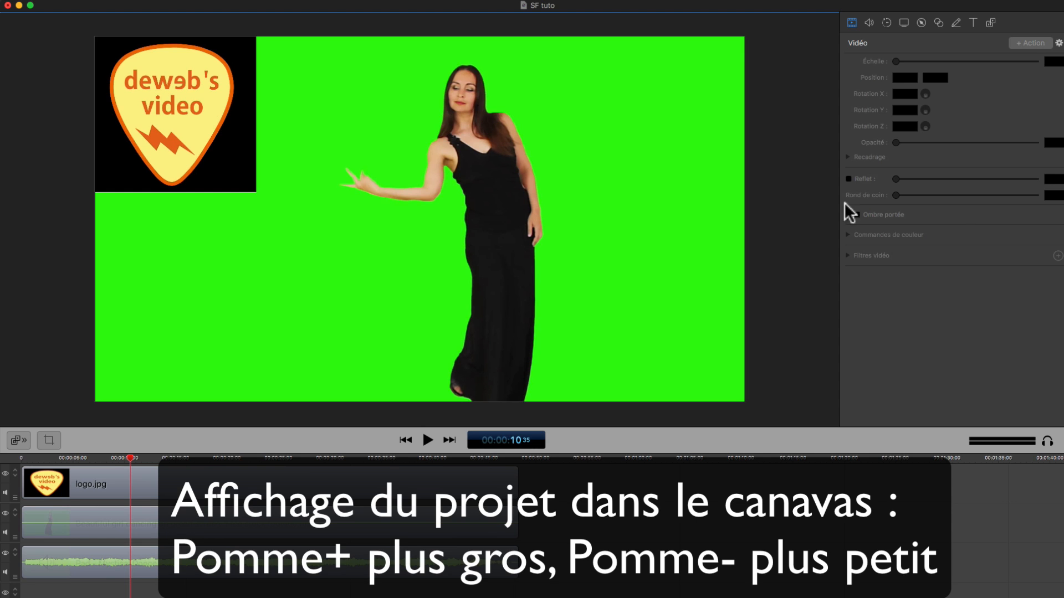
{"action": "mouse_move", "coordinate": [836, 256]}
{"action": "left_mouse_down"}
{"action": "mouse_move", "coordinate": [933, 273]}
{"action": "mouse_move", "coordinate": [836, 269]}
{"action": "left_mouse_up"}
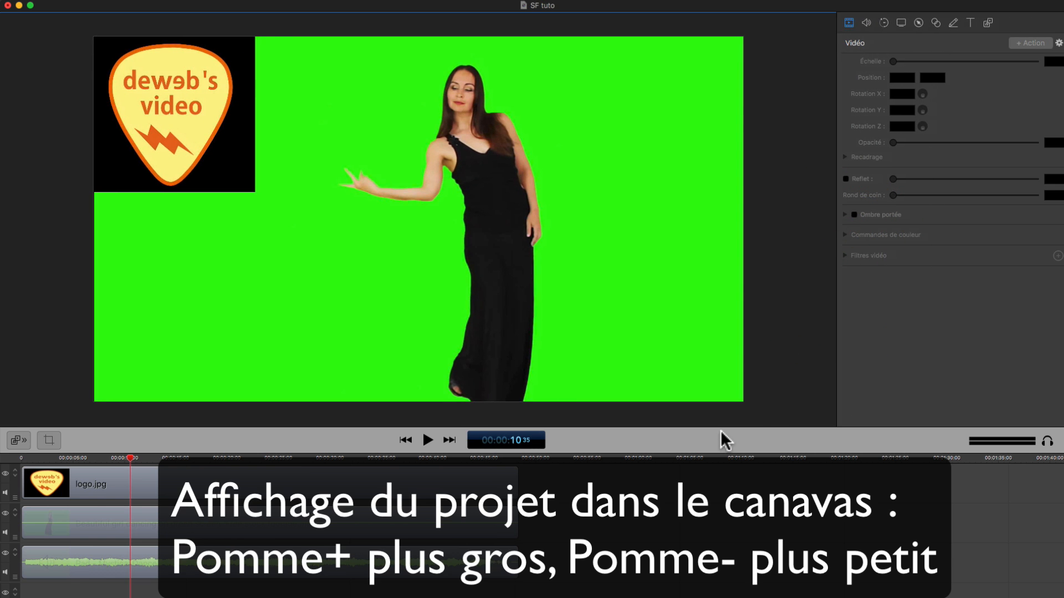
- Extend the canvas area downward, widen the video properties area, and reduce and re-enlarge the project display in the canvas
{"action": "left_click_drag", "start_coordinate": [720, 428], "coordinate": [729, 458]}
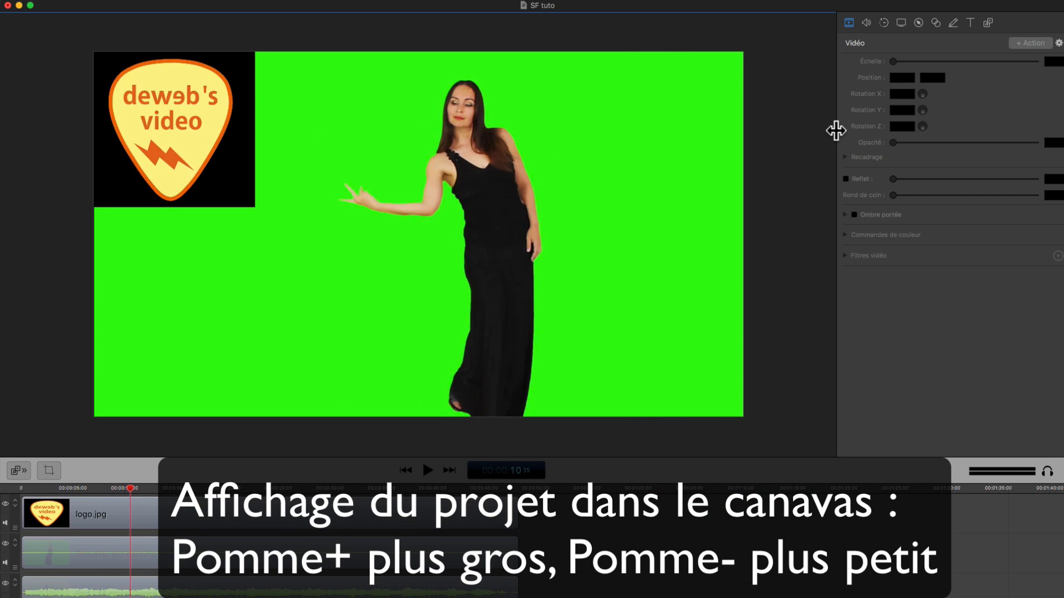
{"action": "left_click_drag", "start_coordinate": [836, 128], "coordinate": [814, 131]}
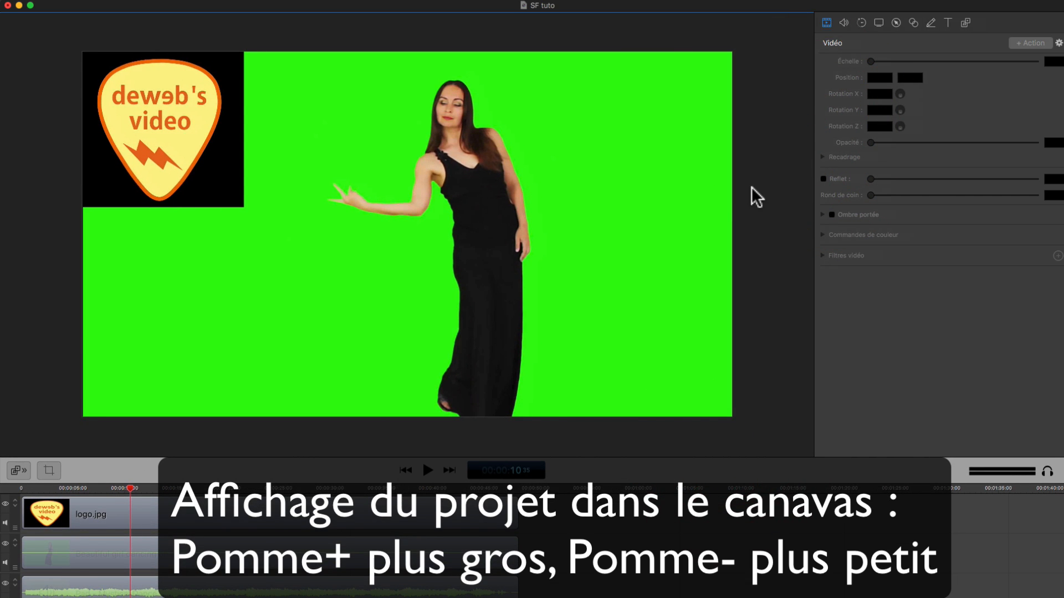
{"action": "key", "text": "super+minus"}
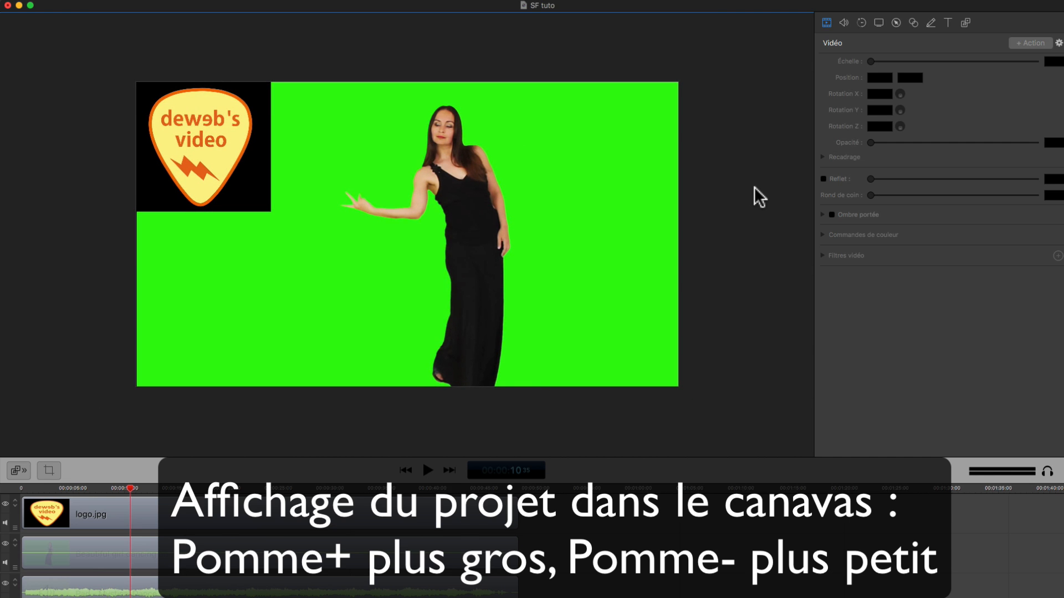
{"action": "key", "text": "super+plus"}
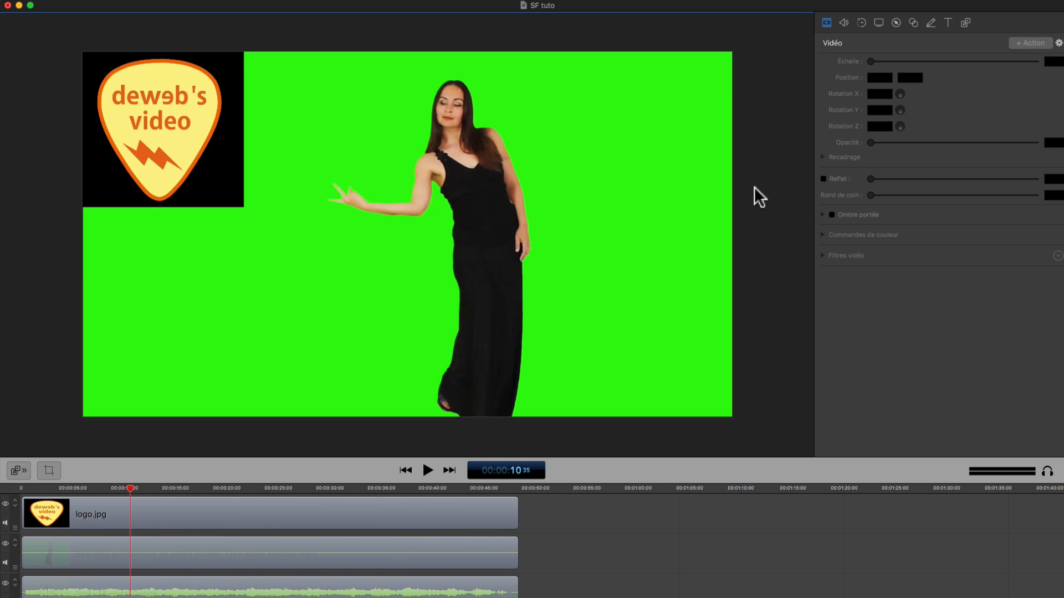
- Enlarge and reduce the project display in the canvas, ending with the whole frame visible and a dark margin around it
{"action": "scroll", "coordinate": [751, 268], "scroll_direction": "up", "scroll_amount": 6}
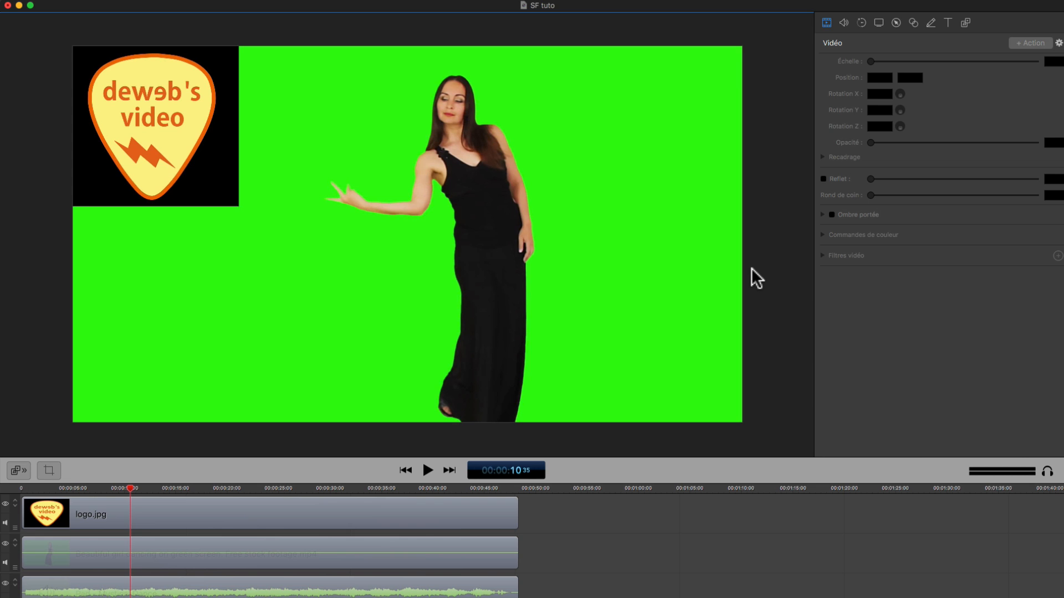
{"action": "scroll", "coordinate": [751, 267], "scroll_direction": "up", "scroll_amount": 3}
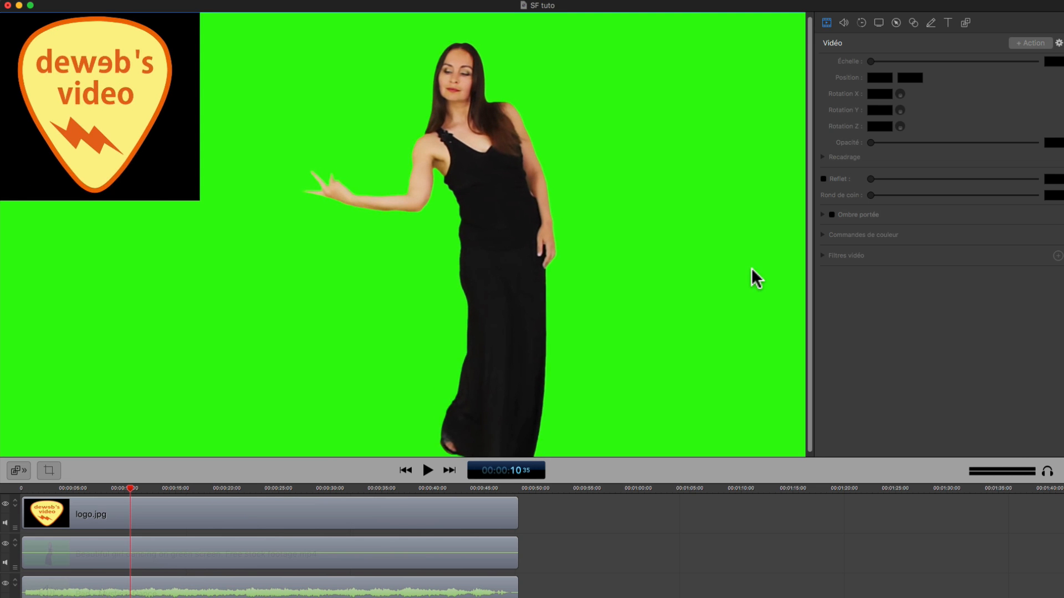
{"action": "scroll", "coordinate": [751, 268], "scroll_direction": "down", "scroll_amount": 5}
{"action": "scroll", "coordinate": [751, 268], "scroll_direction": "down", "scroll_amount": 1}
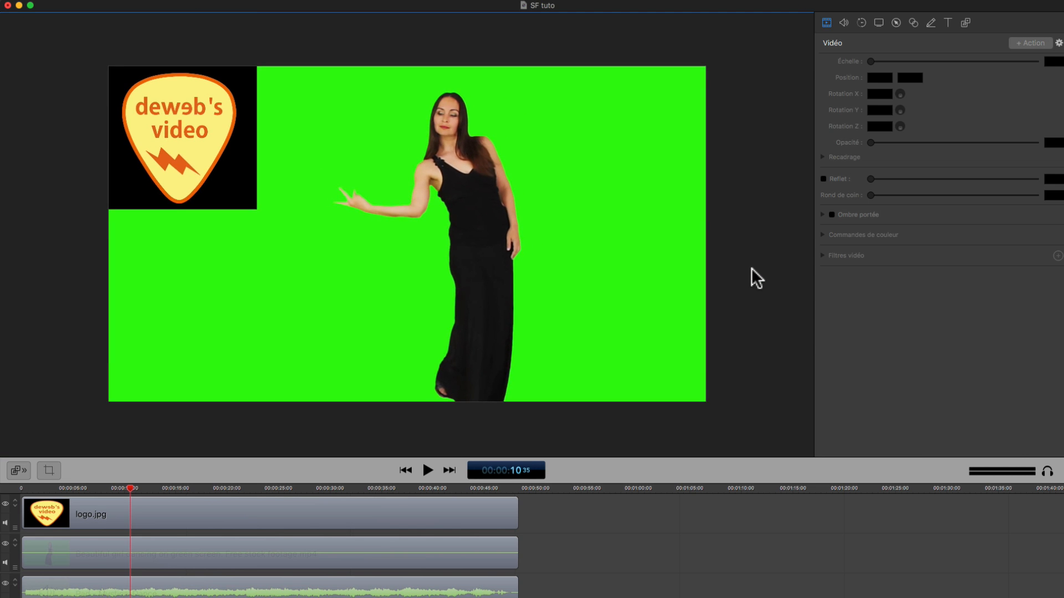
{"action": "scroll", "coordinate": [751, 268], "scroll_direction": "up", "scroll_amount": 2}
{"action": "scroll", "coordinate": [751, 267], "scroll_direction": "down", "scroll_amount": 3}
{"action": "scroll", "coordinate": [751, 267], "scroll_direction": "up", "scroll_amount": 1}
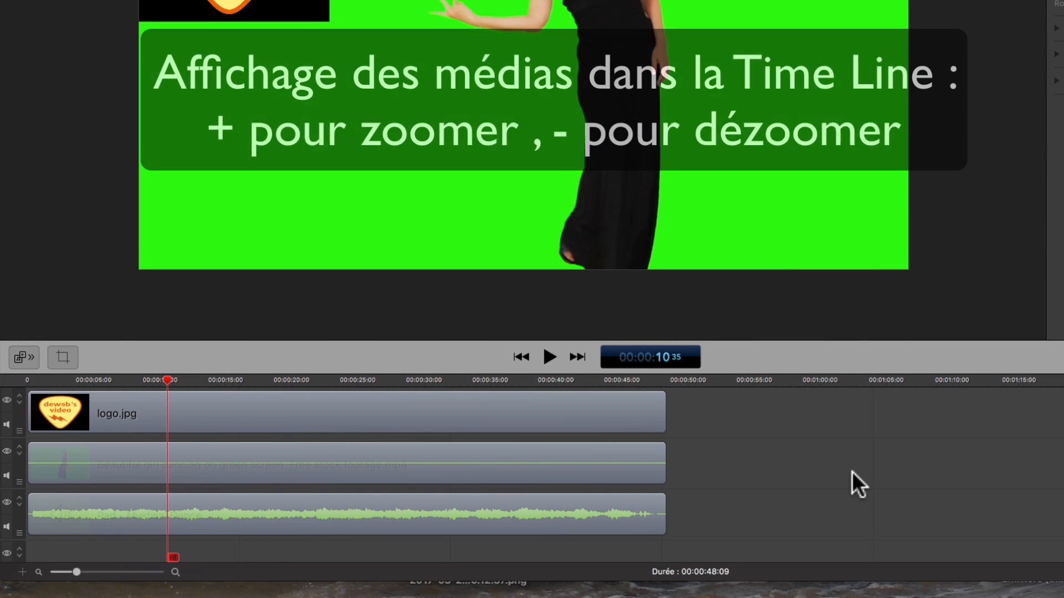
- Zoom the timeline in and out until the clips fill nearly its whole width
{"action": "left_click", "coordinate": [852, 472]}
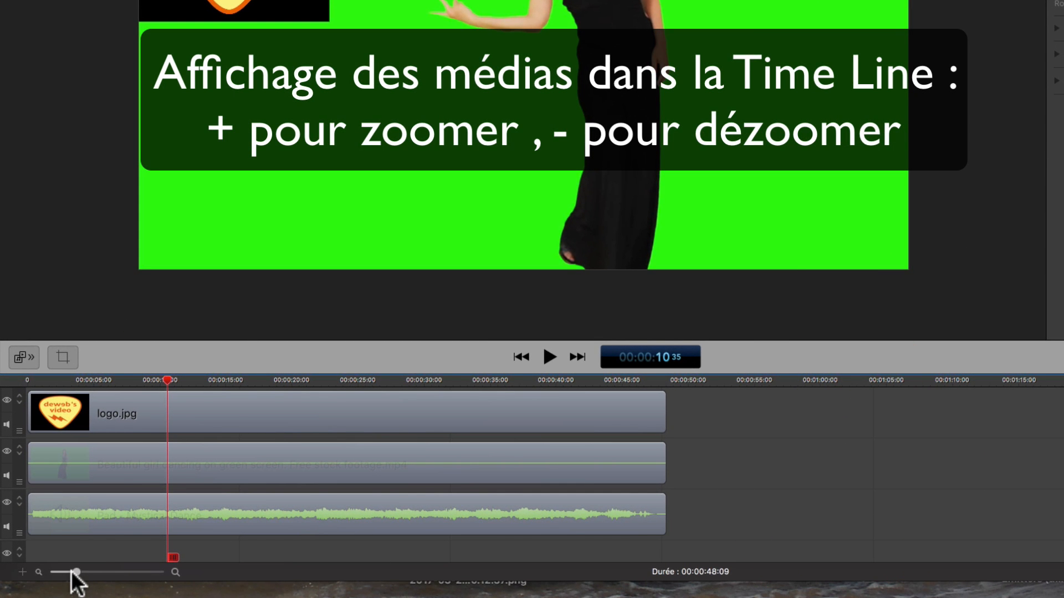
{"action": "mouse_move", "coordinate": [73, 573]}
{"action": "left_mouse_down"}
{"action": "mouse_move", "coordinate": [87, 573]}
{"action": "mouse_move", "coordinate": [61, 571]}
{"action": "left_mouse_up"}
{"action": "key", "text": "plus"}
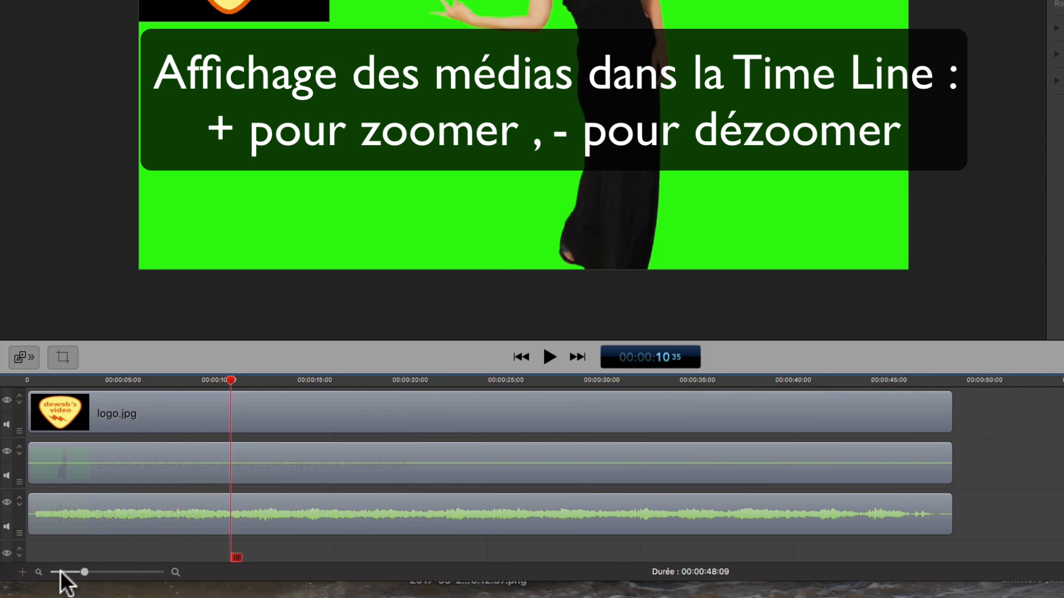
{"action": "key", "text": "minus"}
{"action": "key", "text": "plus"}
{"action": "key", "text": "minus"}
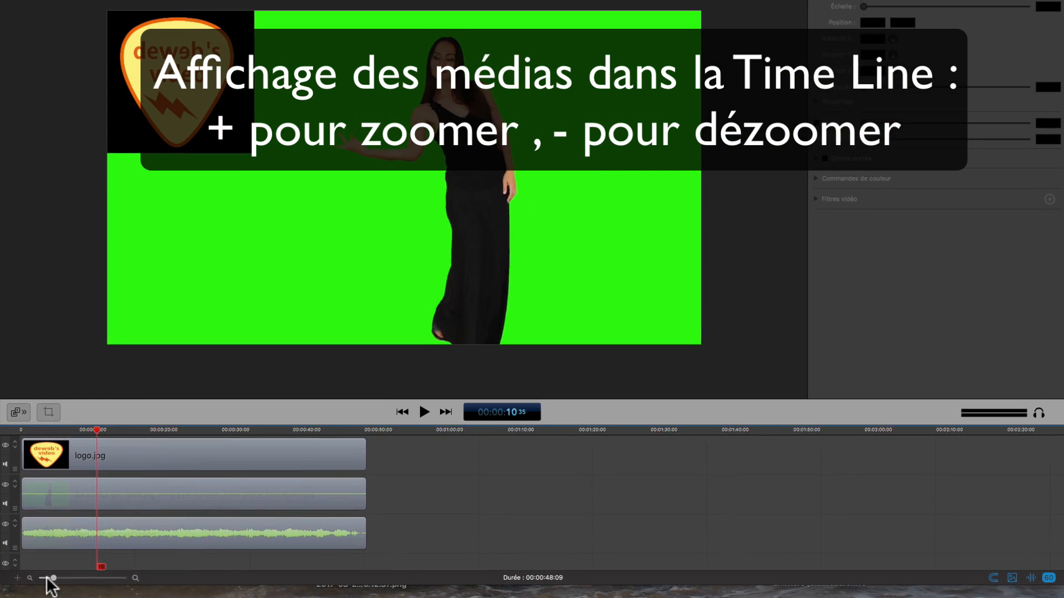
{"action": "key", "text": "plus"}
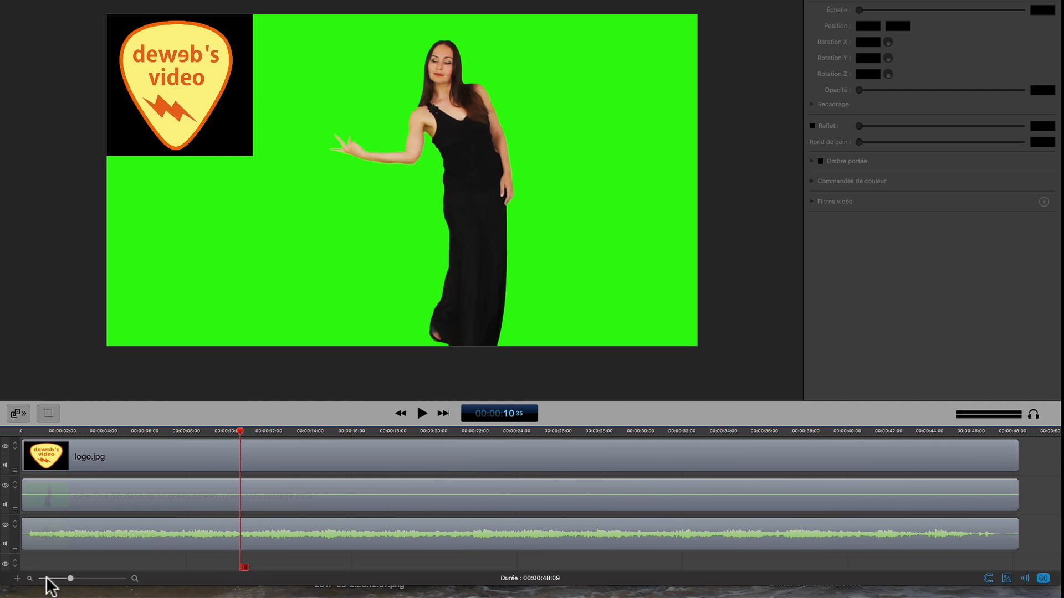
- Zoom the timeline out so the clips take up a little over half of its width
{"action": "scroll", "coordinate": [199, 527], "scroll_direction": "up", "scroll_amount": 2}
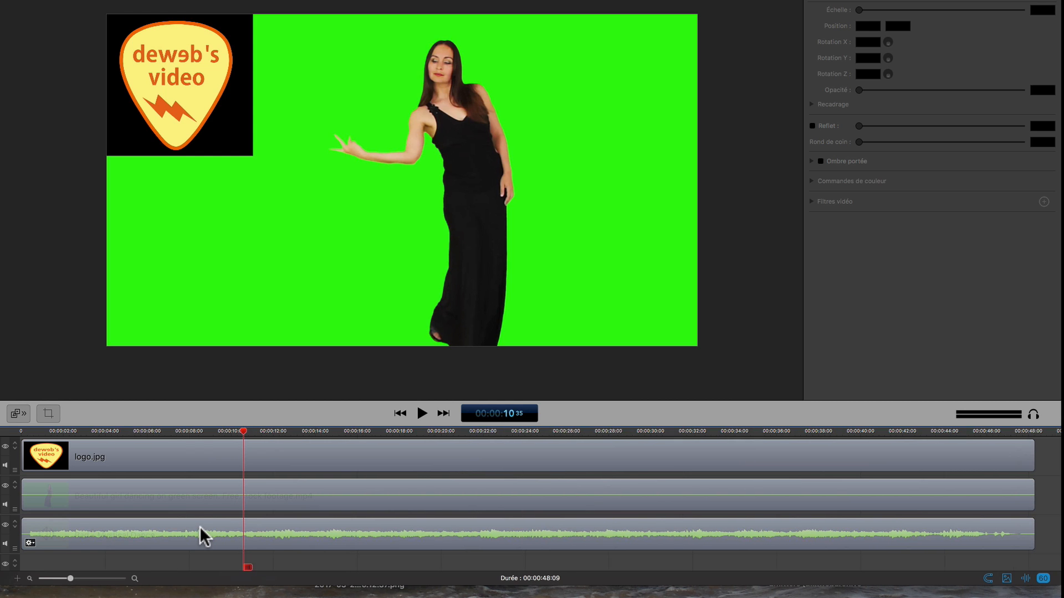
{"action": "scroll", "coordinate": [199, 527], "scroll_direction": "down", "scroll_amount": 3}
{"action": "scroll", "coordinate": [199, 526], "scroll_direction": "down", "scroll_amount": 4}
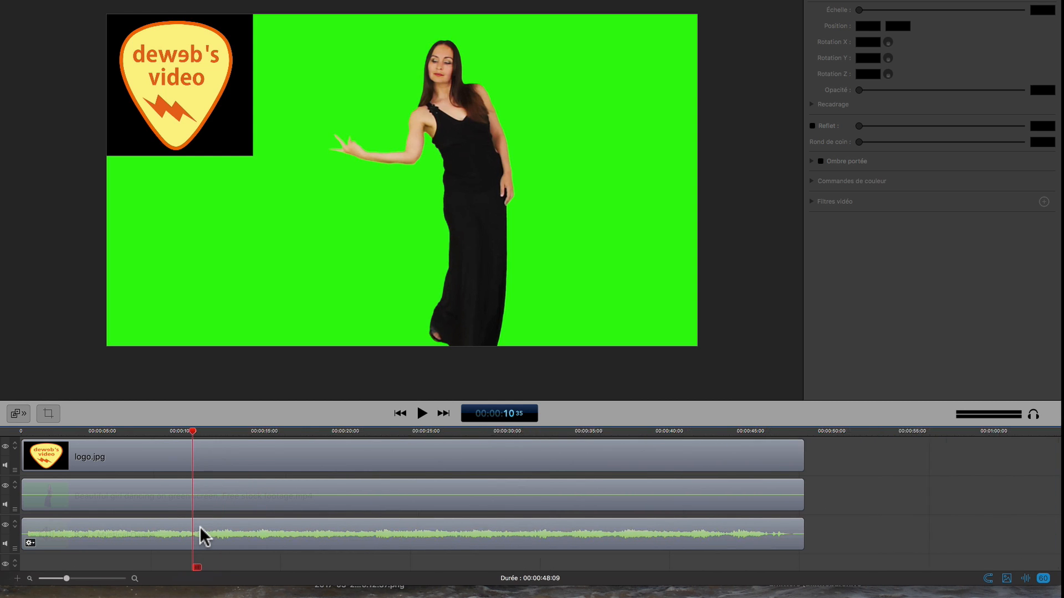
{"action": "scroll", "coordinate": [199, 526], "scroll_direction": "down", "scroll_amount": 1}
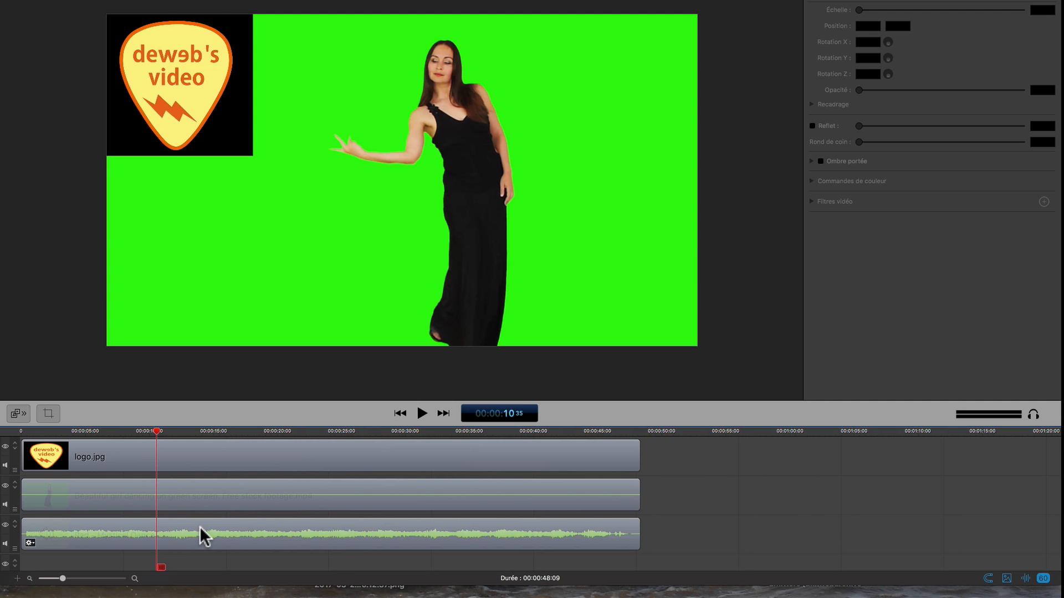
- Zoom the timeline out slightly and enlarge the project display in the canvas to nearly fill its width
{"action": "left_click", "coordinate": [726, 501]}
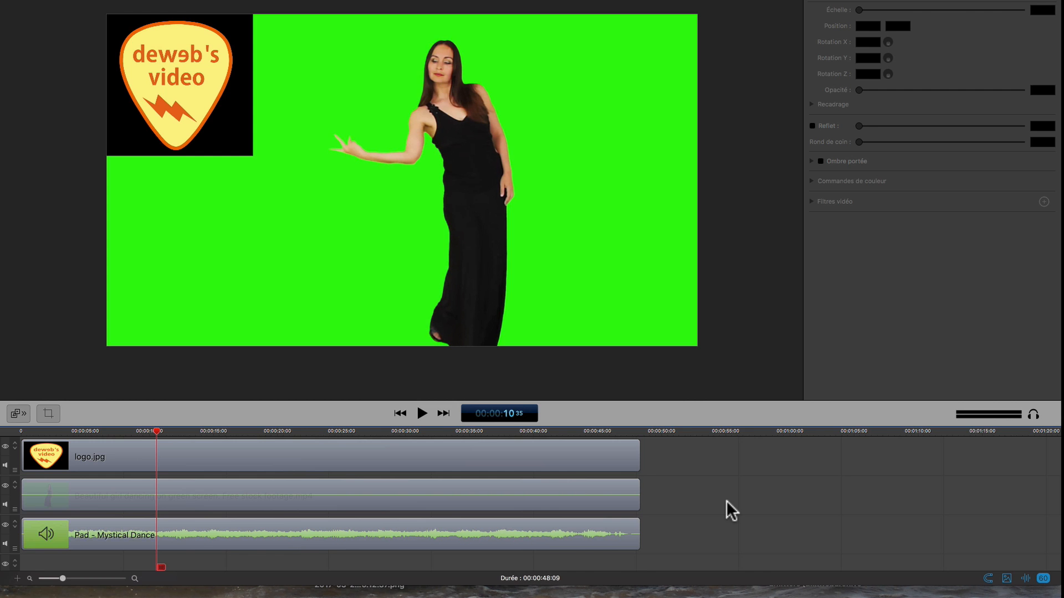
{"action": "key", "text": "super+plus"}
{"action": "key", "text": "super+minus"}
{"action": "key", "text": "super+minus"}
{"action": "left_click", "coordinate": [727, 186]}
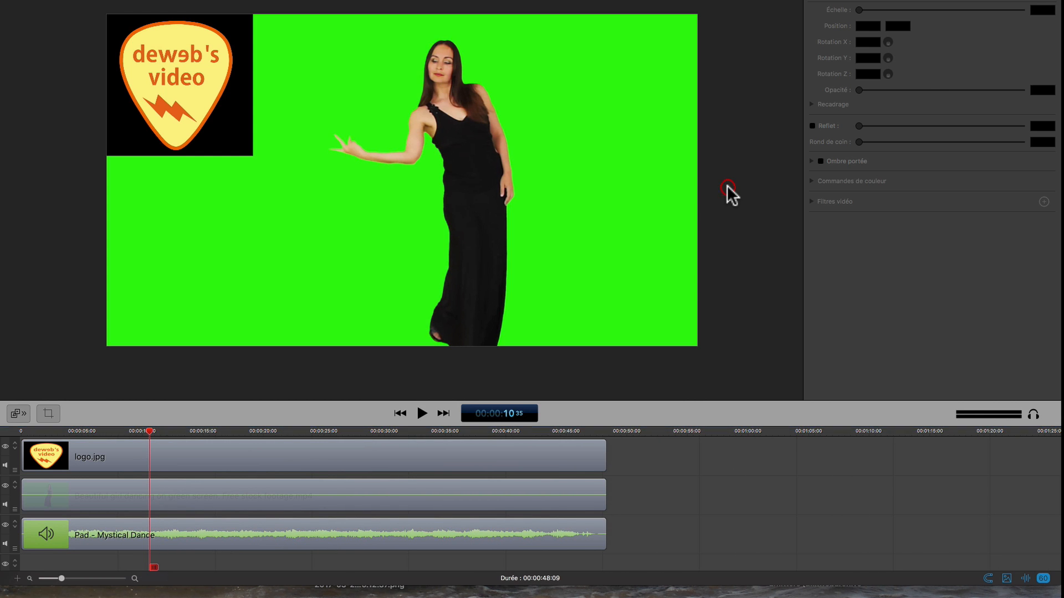
{"action": "key", "text": "super+minus"}
{"action": "key", "text": "super+plus"}
{"action": "key", "text": "super+plus"}
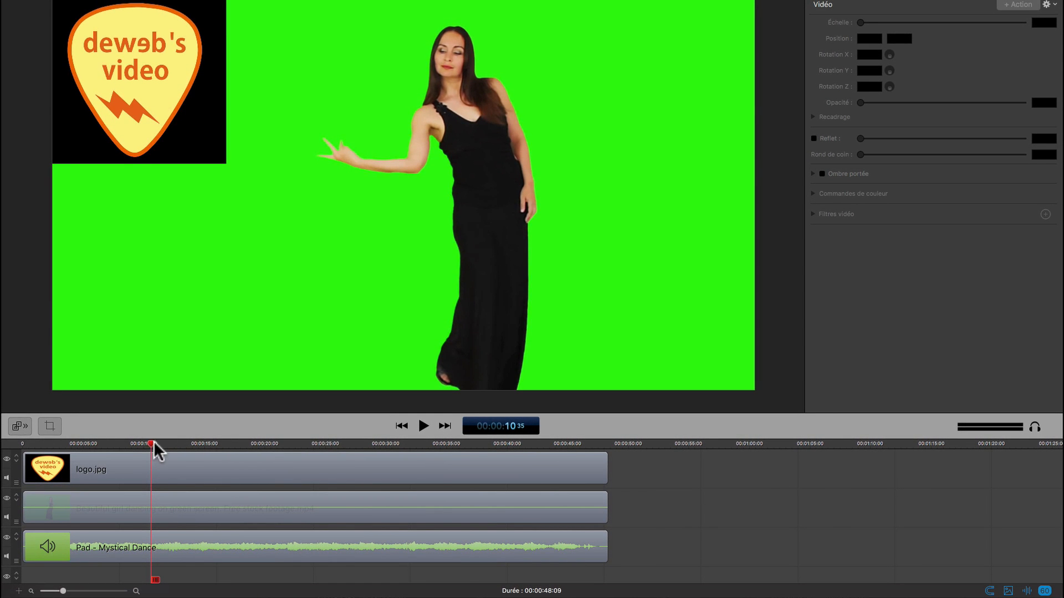
- Swap the order of the video layers: dancer clip on the upper track, logo.jpg beneath it, both starting at the timeline's beginning
{"action": "left_click_drag", "start_coordinate": [153, 444], "coordinate": [152, 449]}
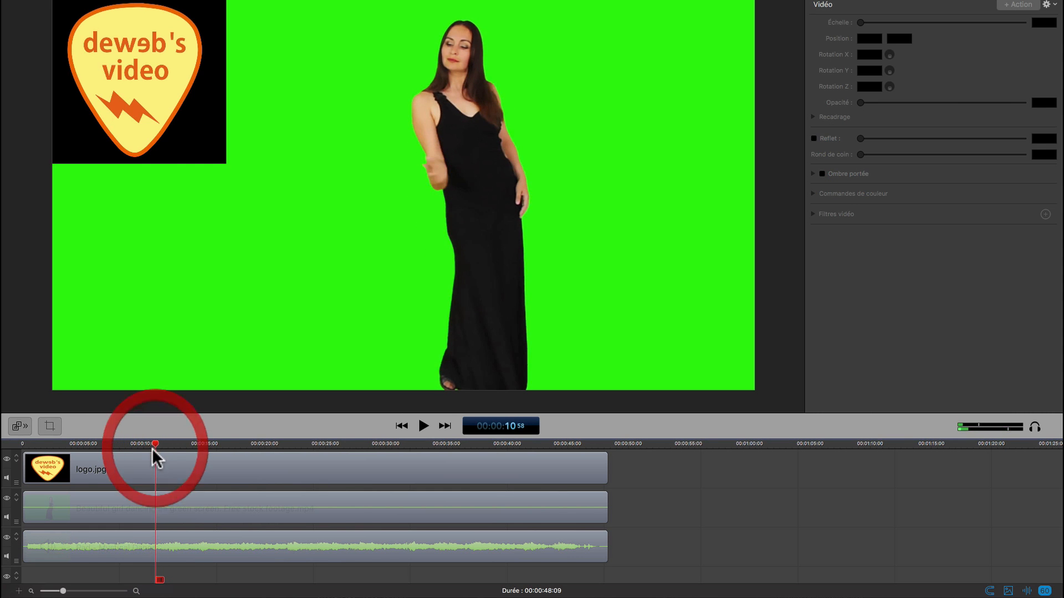
{"action": "left_click", "coordinate": [218, 498]}
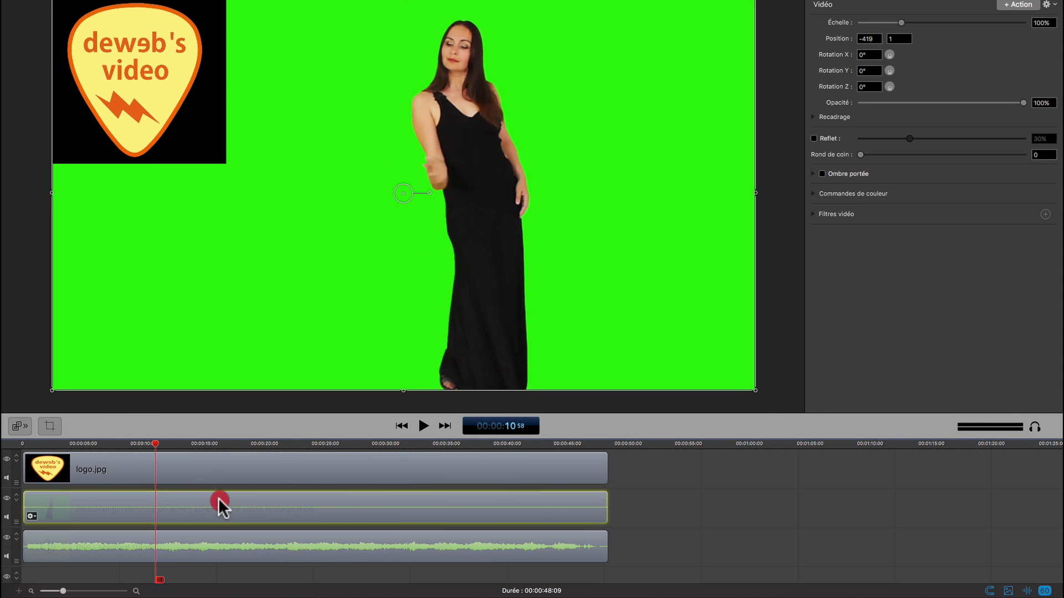
{"action": "left_click", "coordinate": [215, 459]}
{"action": "left_click_drag", "start_coordinate": [214, 515], "coordinate": [807, 489]}
{"action": "left_click_drag", "start_coordinate": [505, 474], "coordinate": [500, 508]}
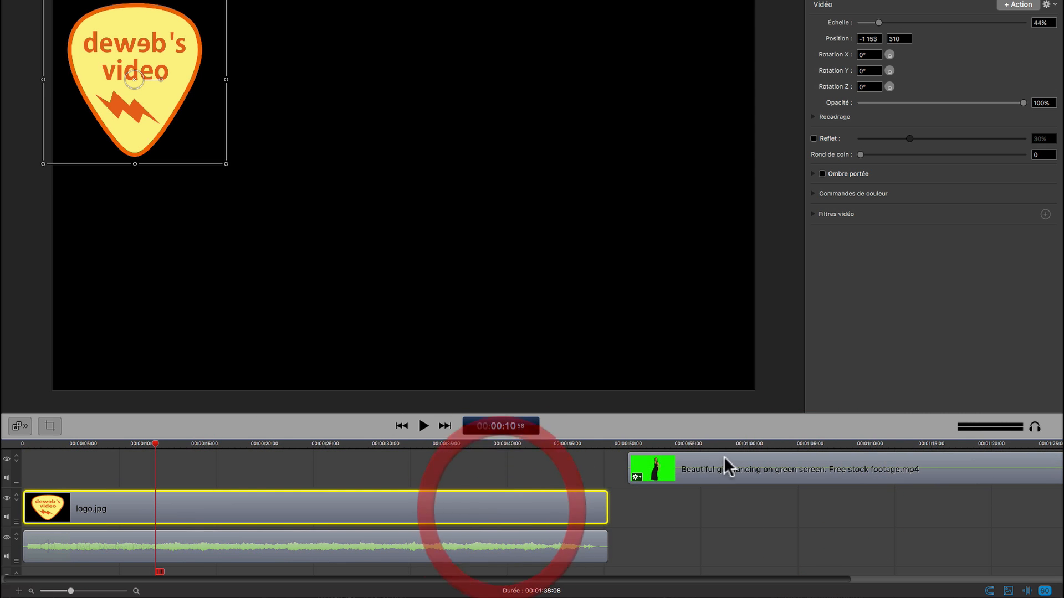
{"action": "left_click_drag", "start_coordinate": [723, 465], "coordinate": [56, 464]}
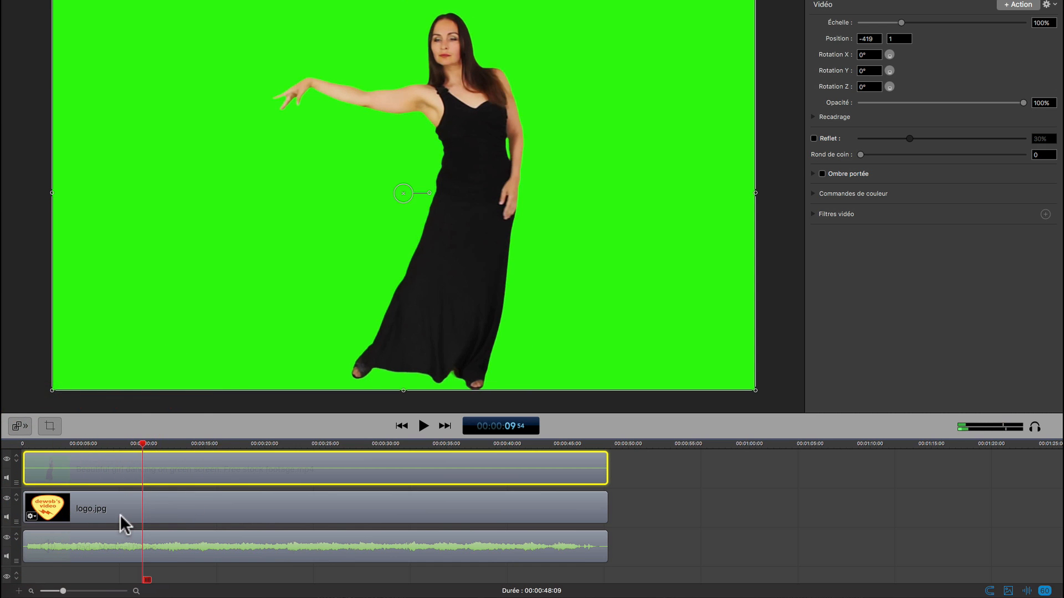
- Rearrange the tracks with logo.jpg above the dancer clip and the audio clip below both, and move the playhead to 00:00:13:51
{"action": "left_click_drag", "start_coordinate": [119, 520], "coordinate": [67, 579]}
{"action": "left_click_drag", "start_coordinate": [72, 570], "coordinate": [60, 506]}
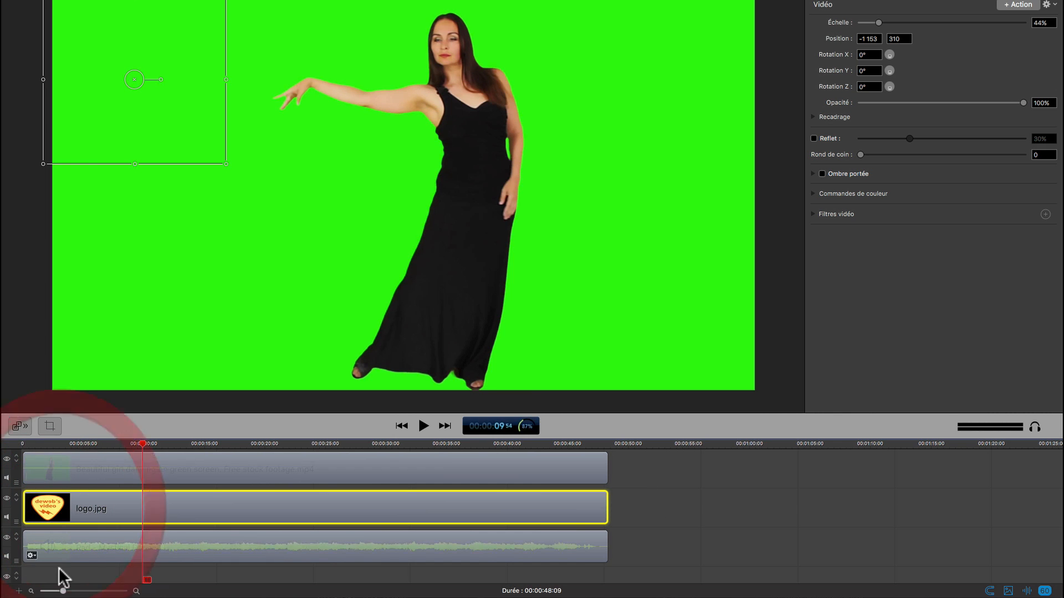
{"action": "left_click_drag", "start_coordinate": [67, 550], "coordinate": [53, 597]}
{"action": "left_click_drag", "start_coordinate": [95, 457], "coordinate": [100, 516]}
{"action": "left_click_drag", "start_coordinate": [143, 439], "coordinate": [188, 463]}
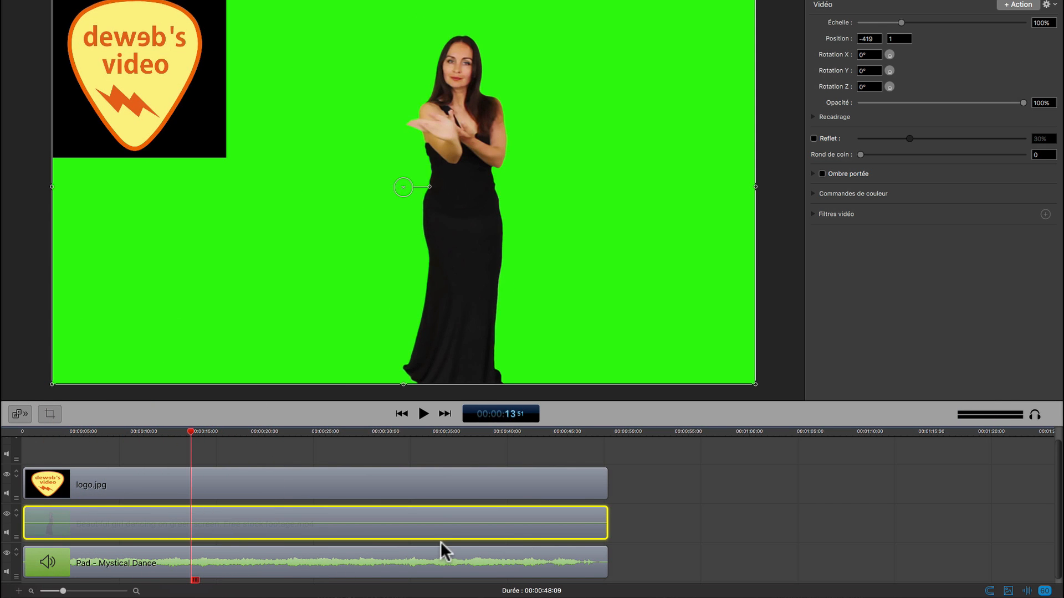
{"action": "scroll", "coordinate": [441, 540], "scroll_direction": "down", "scroll_amount": 1}
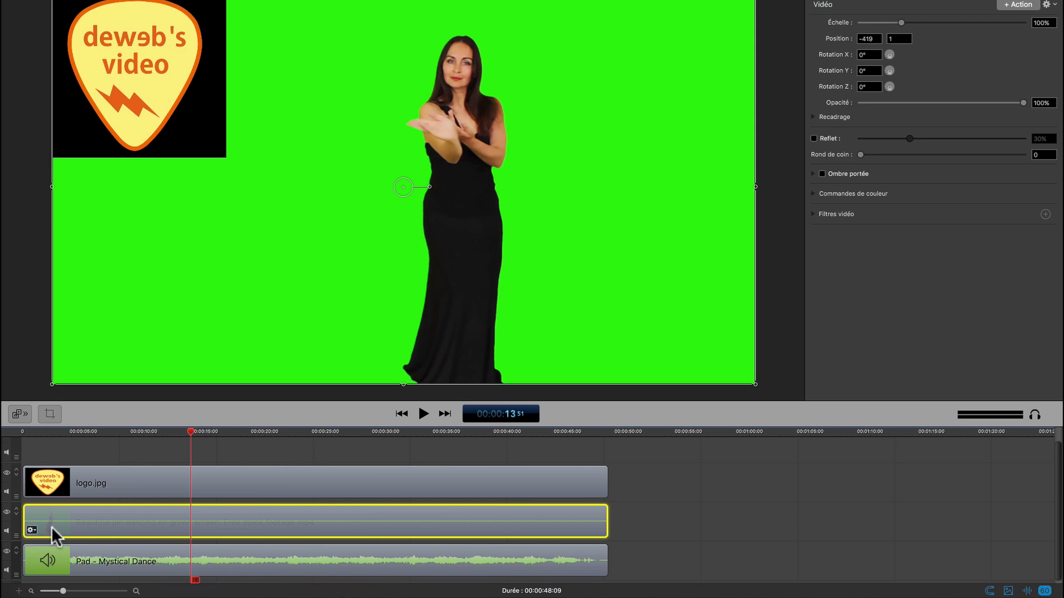
- Scale the logo down to 42% and adjust the dancer video by its corner, keeping 100% scale with a vertical position of 0
{"action": "left_click", "coordinate": [169, 485]}
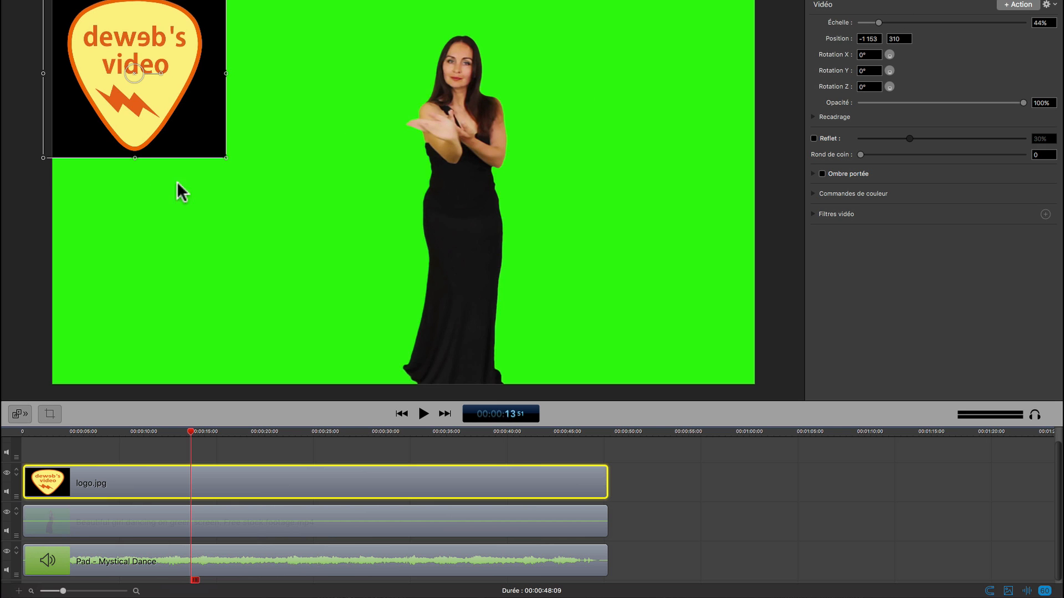
{"action": "left_click_drag", "start_coordinate": [231, 156], "coordinate": [218, 151]}
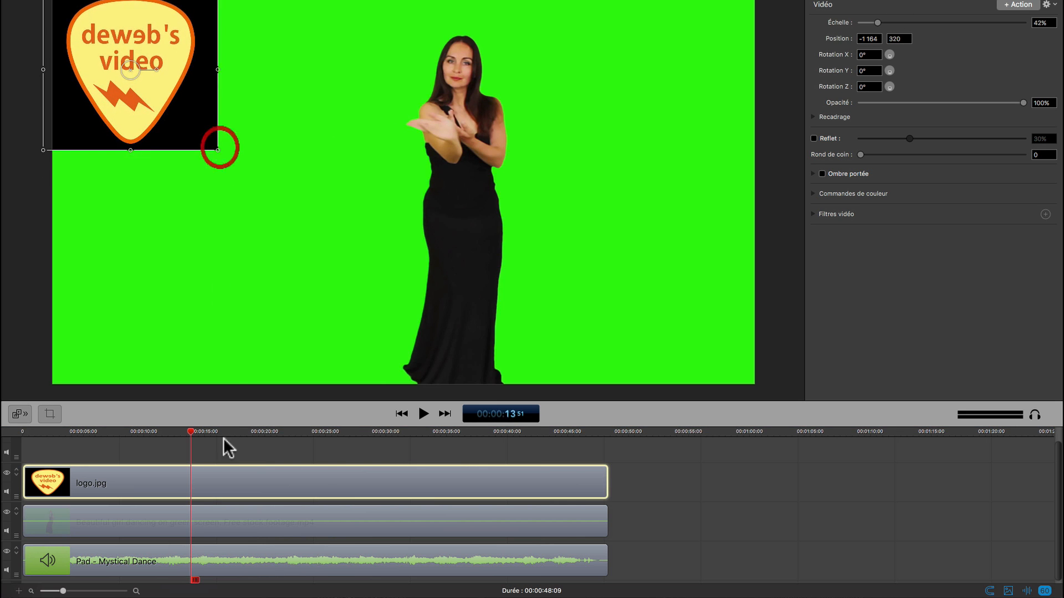
{"action": "left_click", "coordinate": [263, 517]}
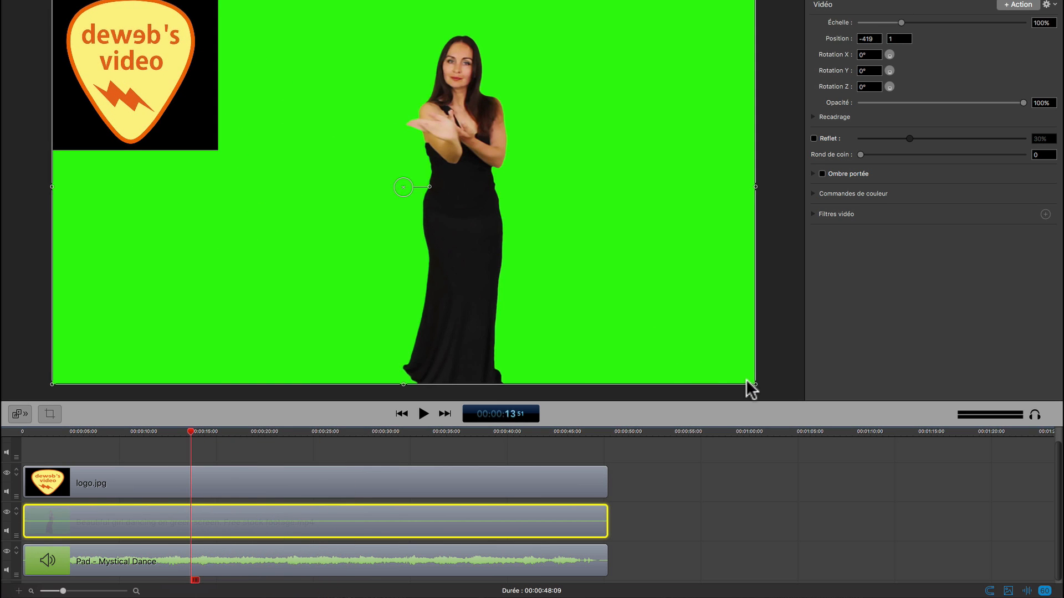
{"action": "mouse_move", "coordinate": [755, 384]}
{"action": "left_mouse_down"}
{"action": "mouse_move", "coordinate": [888, 499]}
{"action": "mouse_move", "coordinate": [703, 368]}
{"action": "mouse_move", "coordinate": [690, 378]}
{"action": "mouse_move", "coordinate": [668, 339]}
{"action": "mouse_move", "coordinate": [769, 394]}
{"action": "mouse_move", "coordinate": [753, 382]}
{"action": "left_mouse_up"}
{"action": "left_click", "coordinate": [174, 135]}
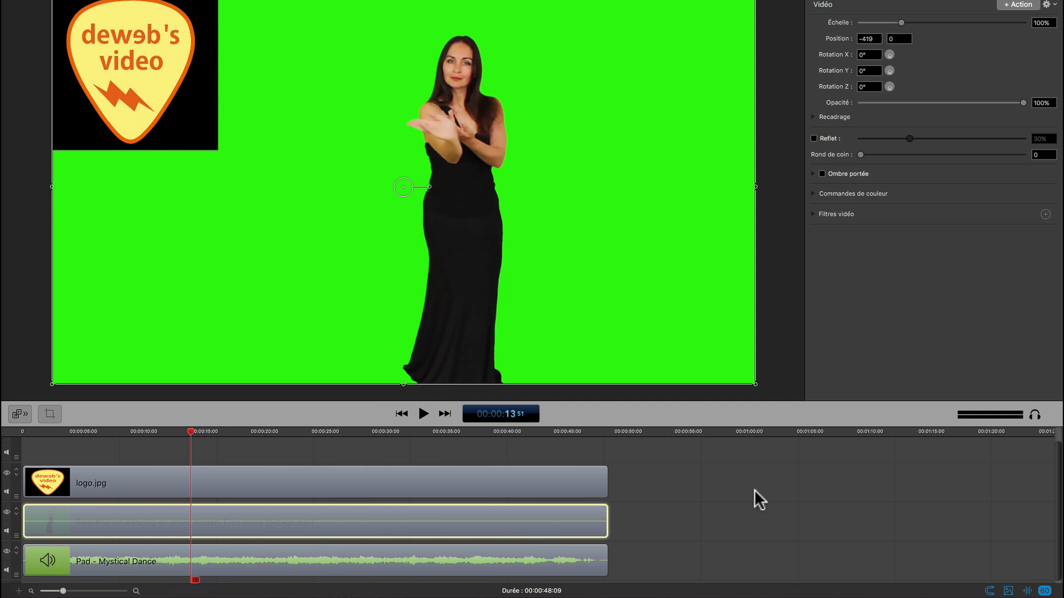
- Enlarge the timeline area and move the Pad - Mystical Dance audio clip two tracks lower, keeping logo.jpg directly above the dancer clip
{"action": "left_click_drag", "start_coordinate": [551, 425], "coordinate": [560, 276]}
{"action": "left_click_drag", "start_coordinate": [141, 440], "coordinate": [135, 476]}
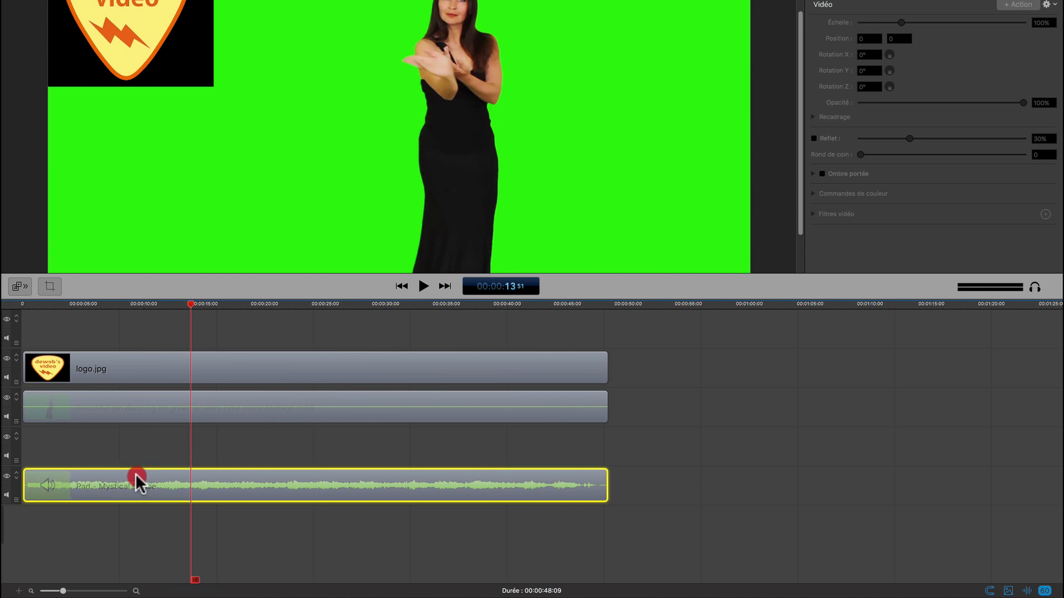
{"action": "mouse_move", "coordinate": [159, 356]}
{"action": "left_mouse_down"}
{"action": "mouse_move", "coordinate": [160, 330]}
{"action": "mouse_move", "coordinate": [171, 371]}
{"action": "left_mouse_up"}
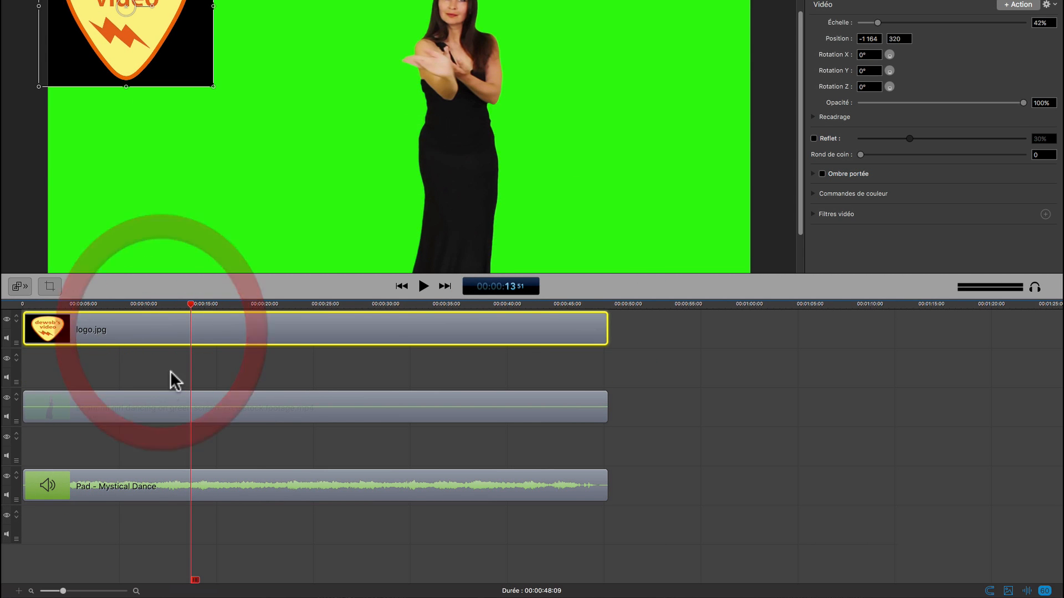
{"action": "left_click_drag", "start_coordinate": [178, 331], "coordinate": [151, 372]}
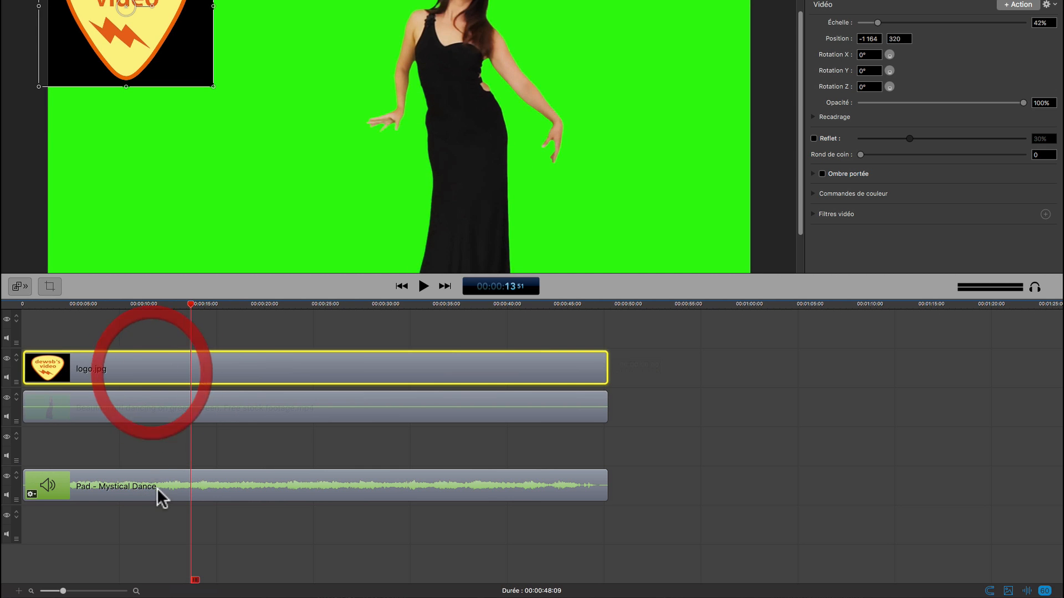
{"action": "left_click_drag", "start_coordinate": [148, 497], "coordinate": [141, 526]}
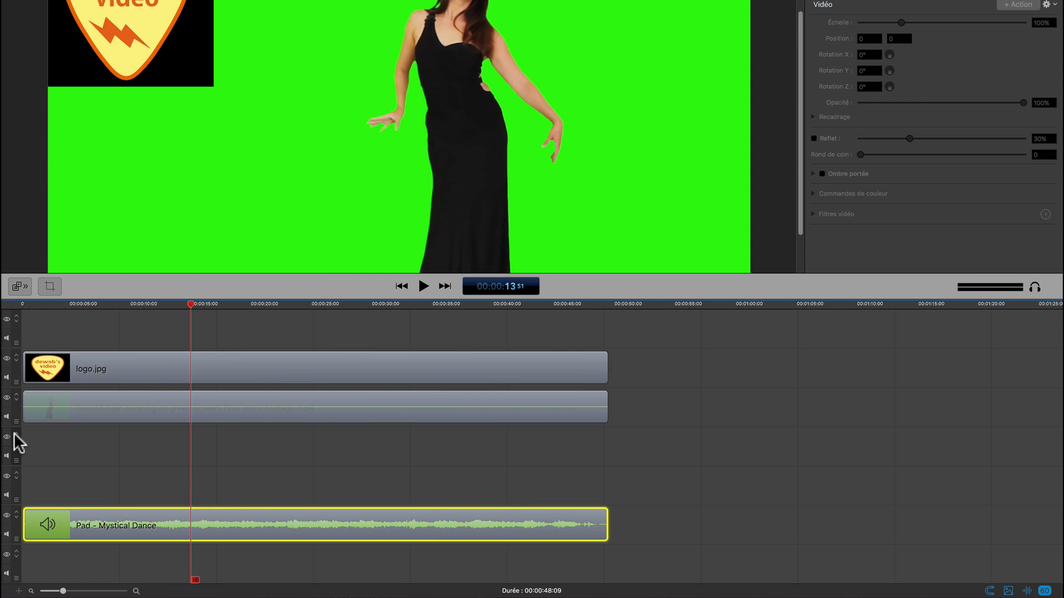
- Remove the two empty tracks between the dancer clip and the Pad - Mystical Dance audio clip
{"action": "left_click_drag", "start_coordinate": [12, 441], "coordinate": [24, 237]}
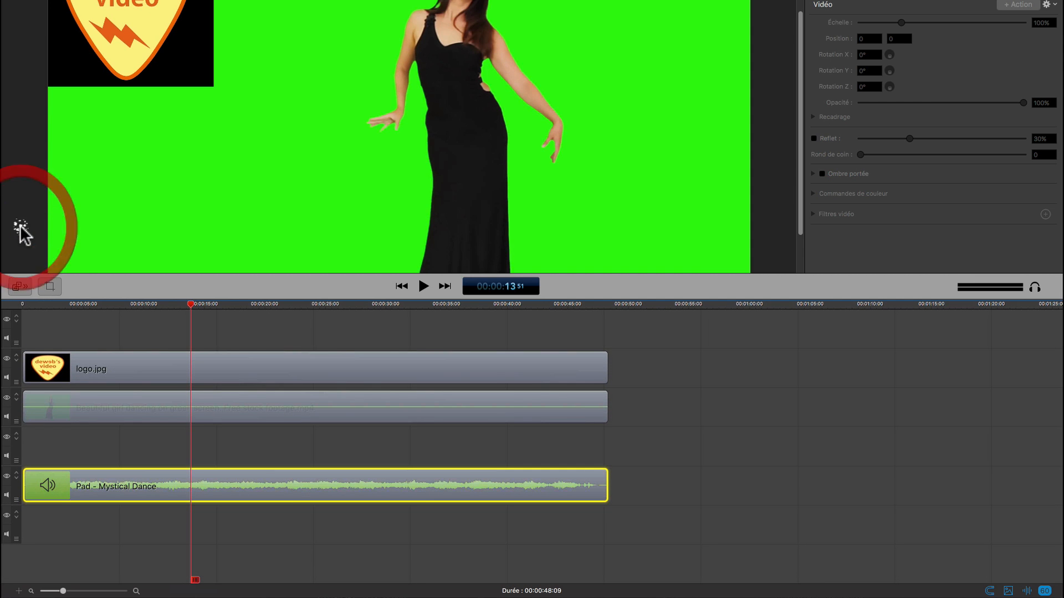
{"action": "left_click_drag", "start_coordinate": [12, 440], "coordinate": [32, 206]}
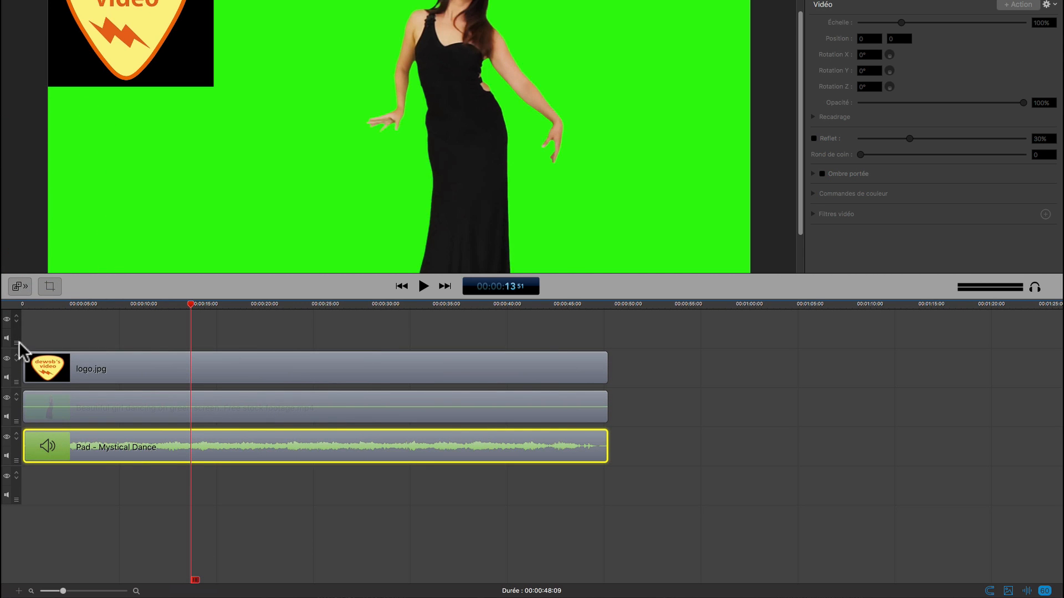
{"action": "mouse_move", "coordinate": [14, 326]}
{"action": "left_mouse_down"}
{"action": "mouse_move", "coordinate": [28, 209]}
{"action": "mouse_move", "coordinate": [14, 335]}
{"action": "left_mouse_up"}
{"action": "left_click", "coordinate": [15, 342]}
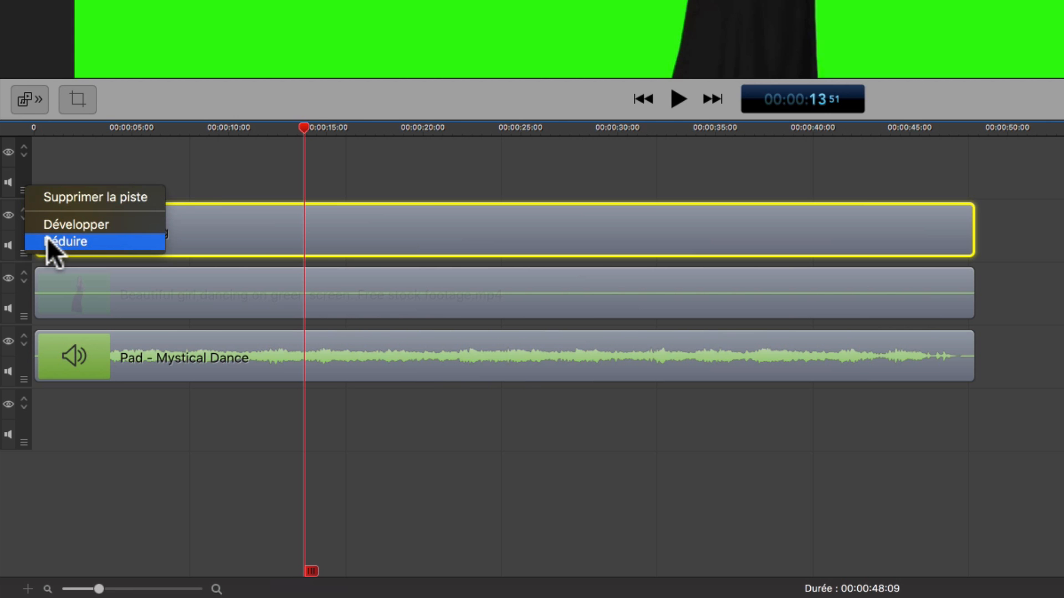
{"action": "left_click", "coordinate": [214, 156]}
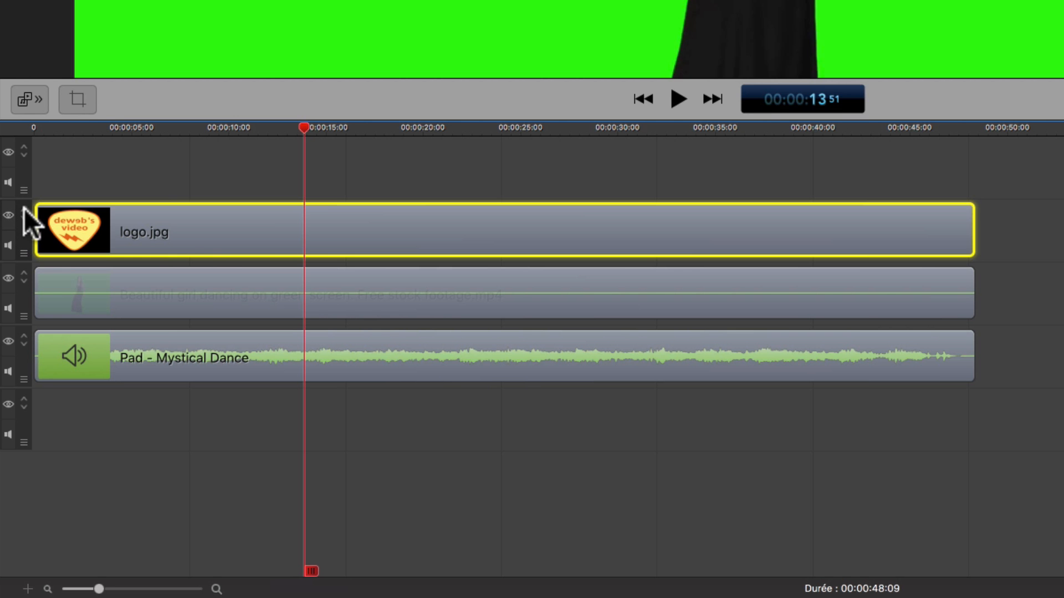
- Cycle the logo.jpg track through larger and smaller heights, leave it at the smallest one, and enlarge the canvas area
{"action": "left_click", "coordinate": [23, 209]}
{"action": "left_click", "coordinate": [23, 218]}
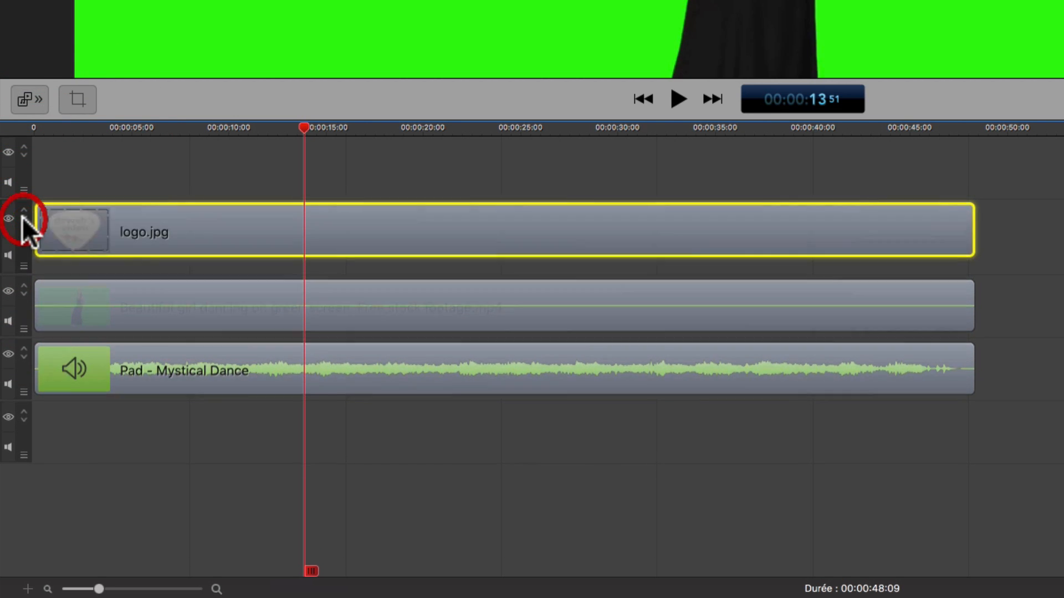
{"action": "left_click", "coordinate": [22, 216]}
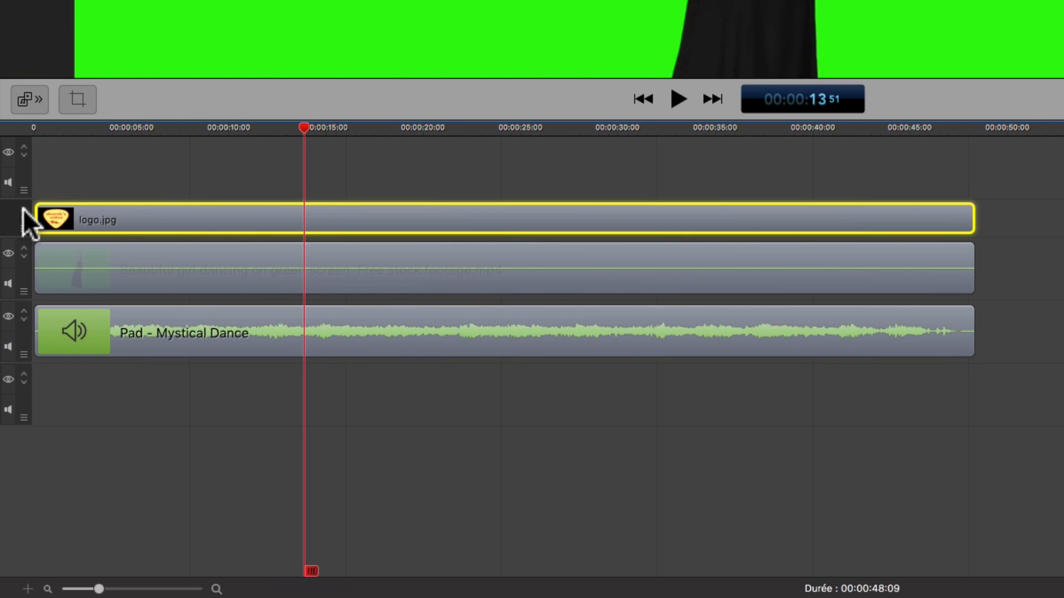
{"action": "left_click", "coordinate": [22, 208]}
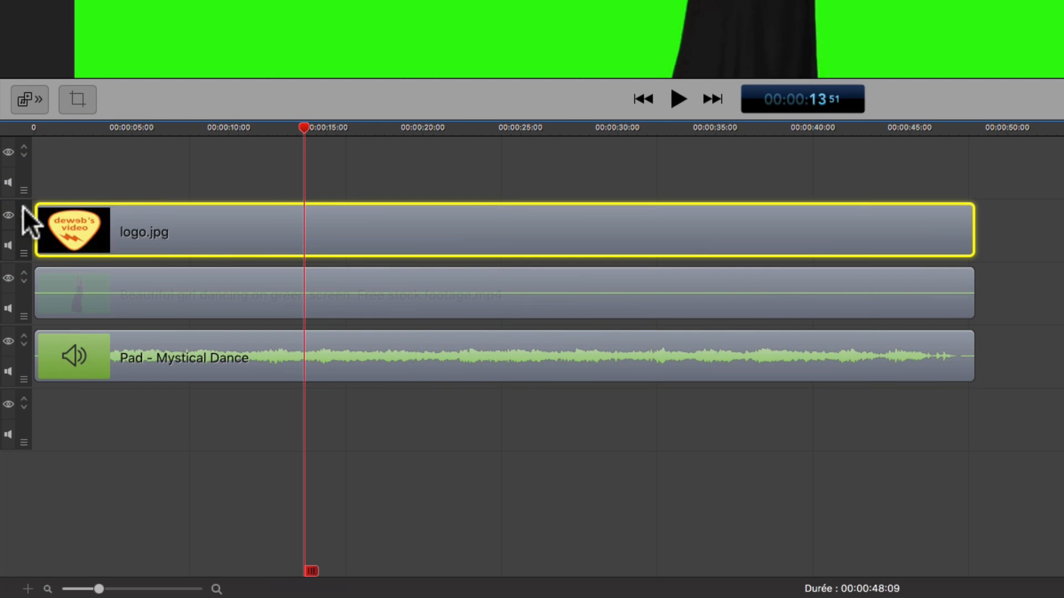
{"action": "left_click", "coordinate": [23, 208]}
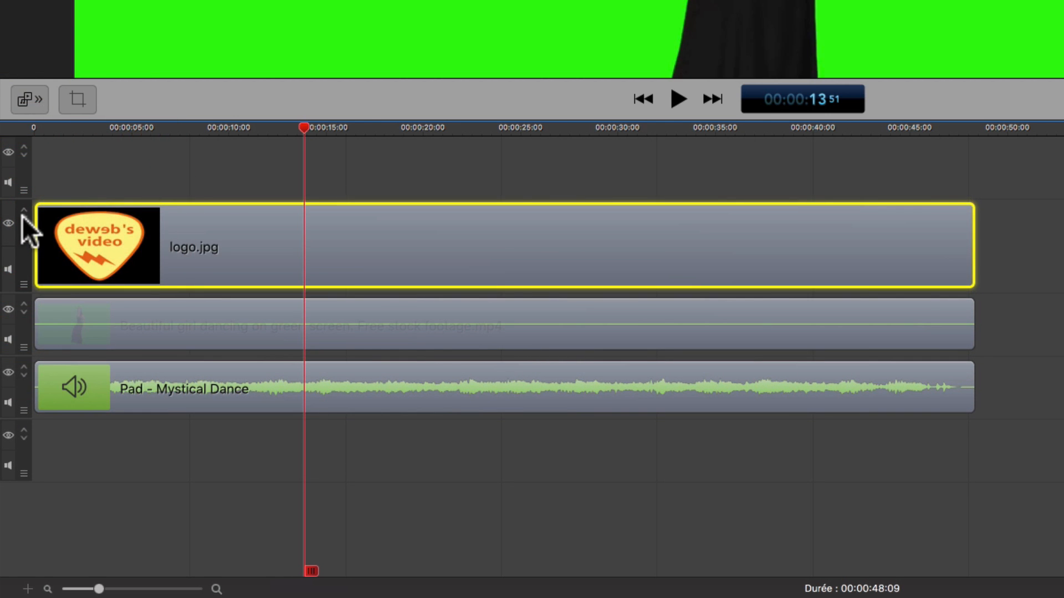
{"action": "left_click", "coordinate": [22, 215]}
{"action": "left_click", "coordinate": [22, 217]}
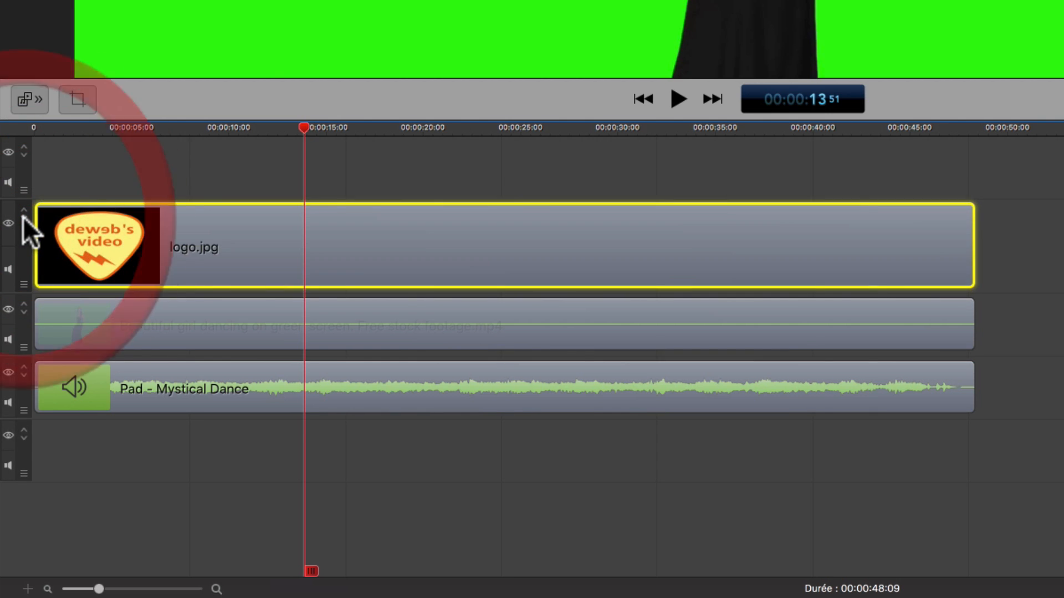
{"action": "left_click", "coordinate": [24, 216]}
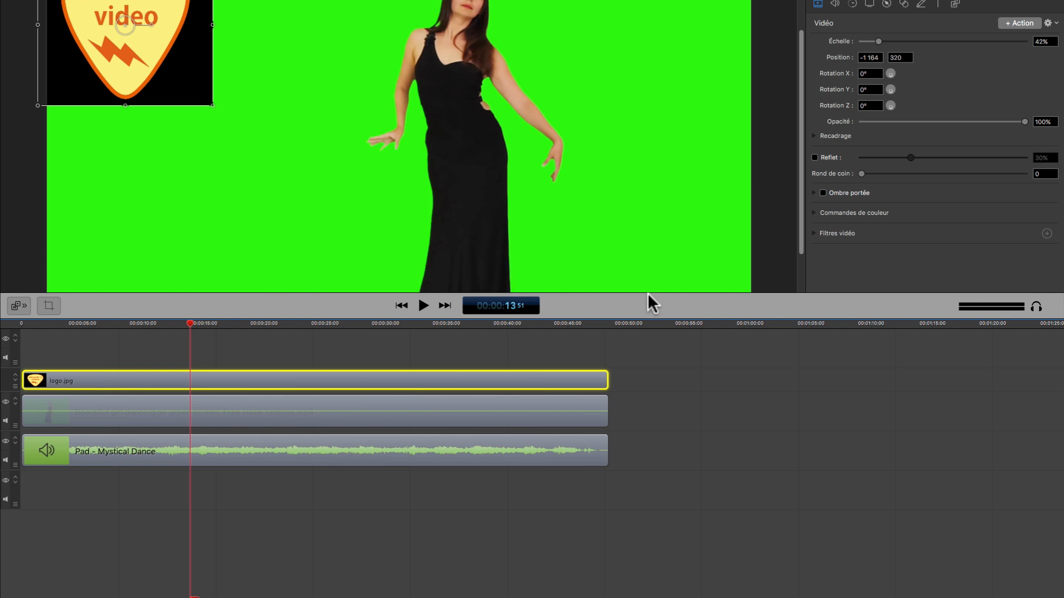
{"action": "left_click_drag", "start_coordinate": [650, 292], "coordinate": [659, 414]}
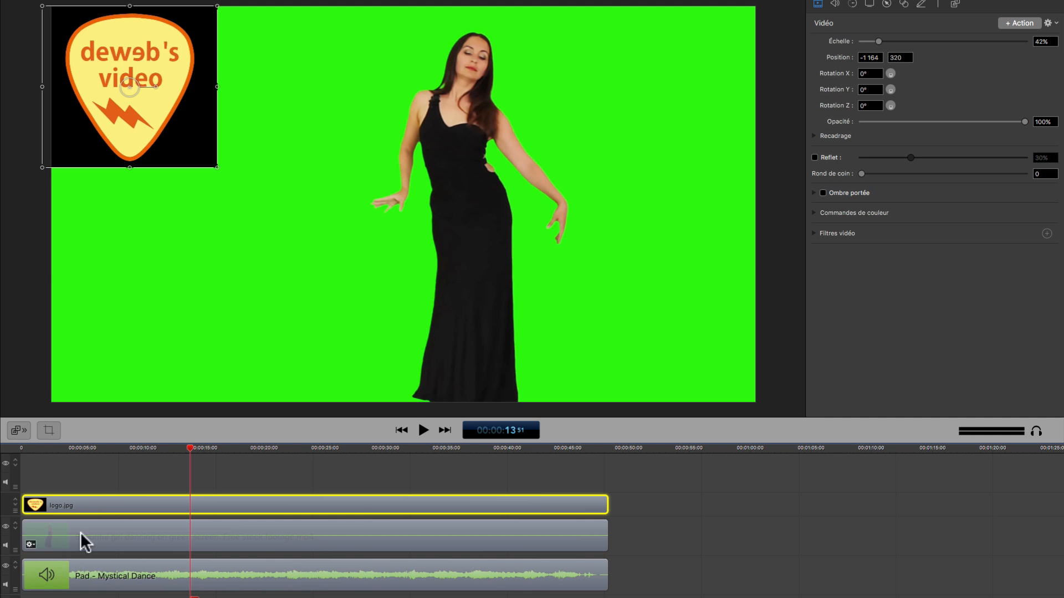
- Copy the logo.jpg clip and paste two copies at the start of the timeline on tracks above it
{"action": "left_click", "coordinate": [101, 507]}
{"action": "key", "text": "super+c"}
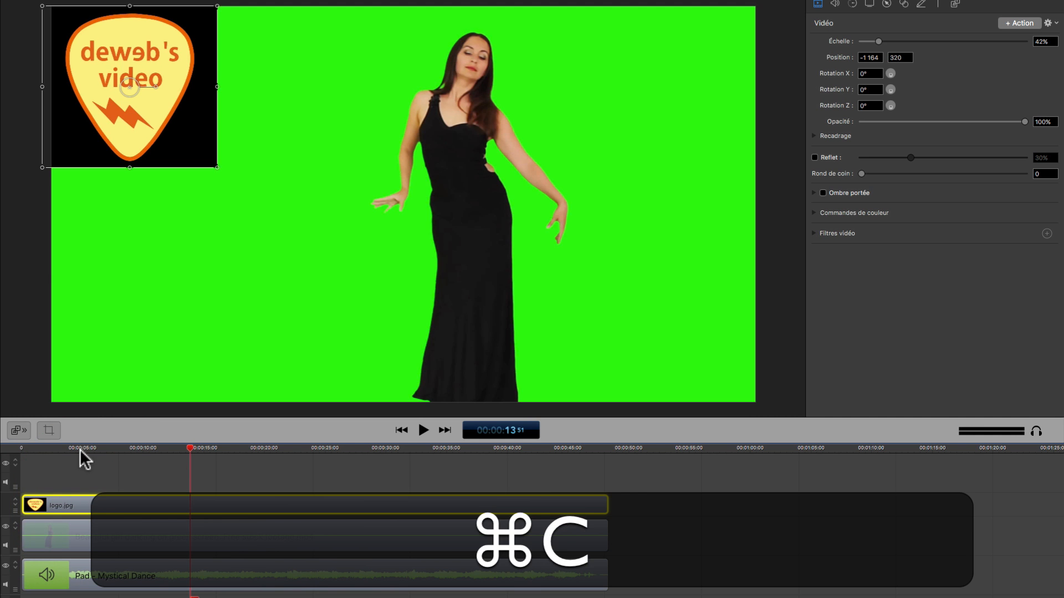
{"action": "left_click", "coordinate": [8, 451]}
{"action": "key", "text": "super+v"}
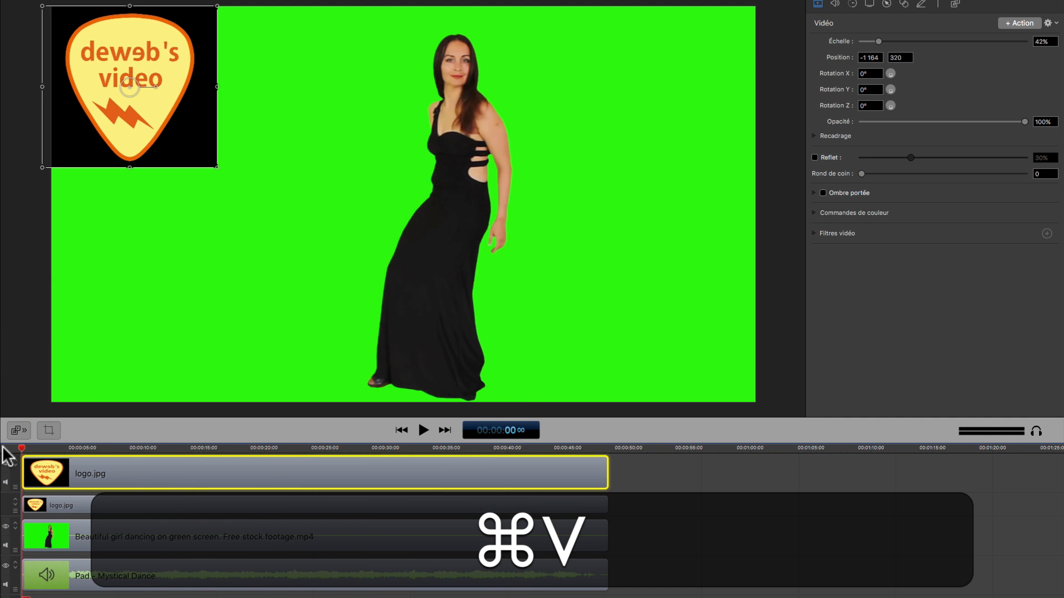
{"action": "key", "text": "super+v"}
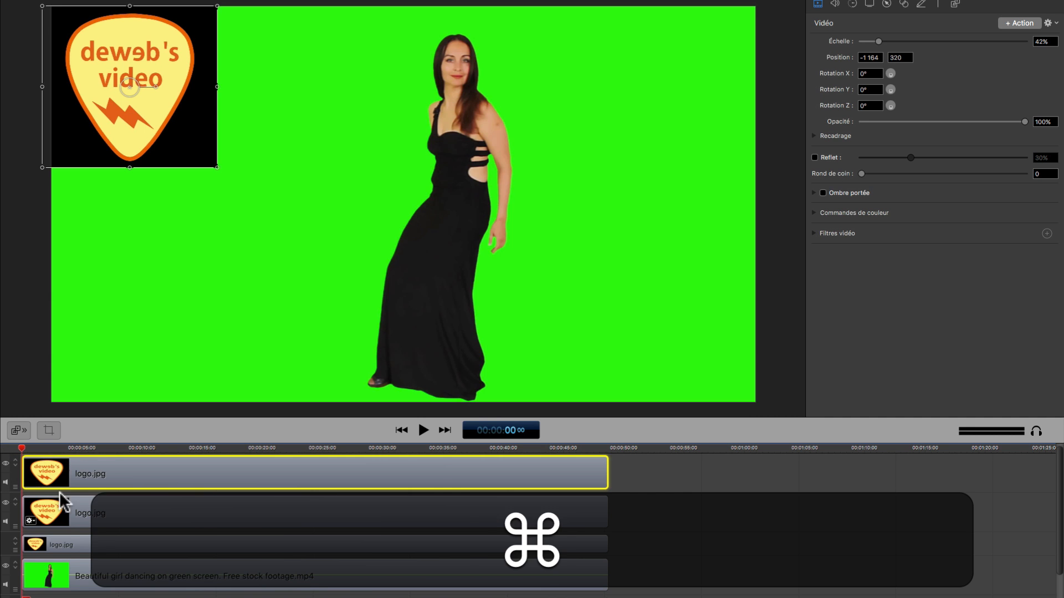
- Delete both pasted logo.jpg copies and remove the emptied tracks above the original logo.jpg clip
{"action": "left_click", "coordinate": [91, 511]}
{"action": "key", "text": "Delete"}
{"action": "left_click", "coordinate": [103, 474]}
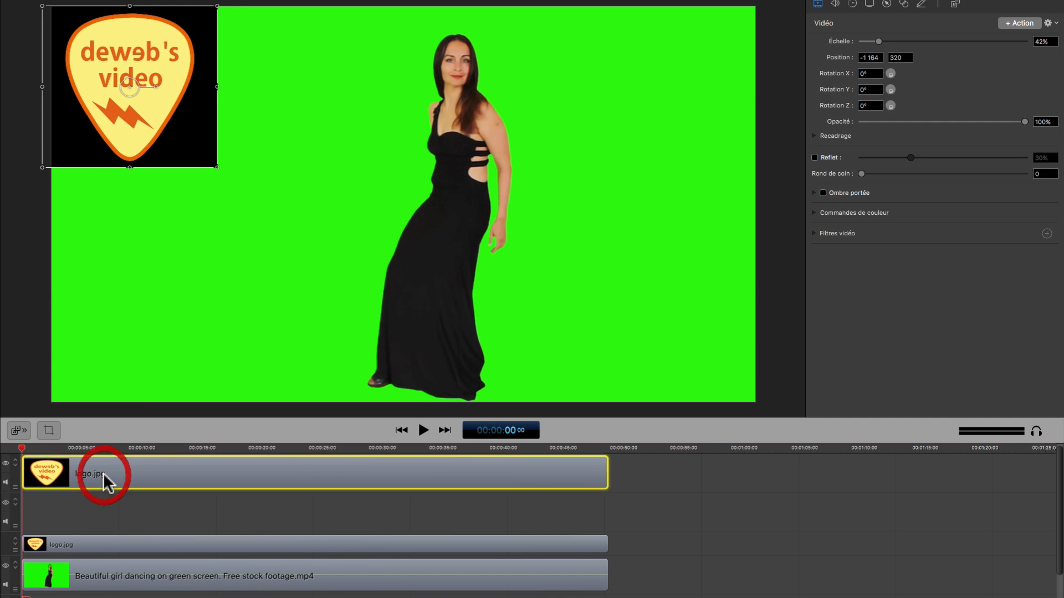
{"action": "key", "text": "Delete"}
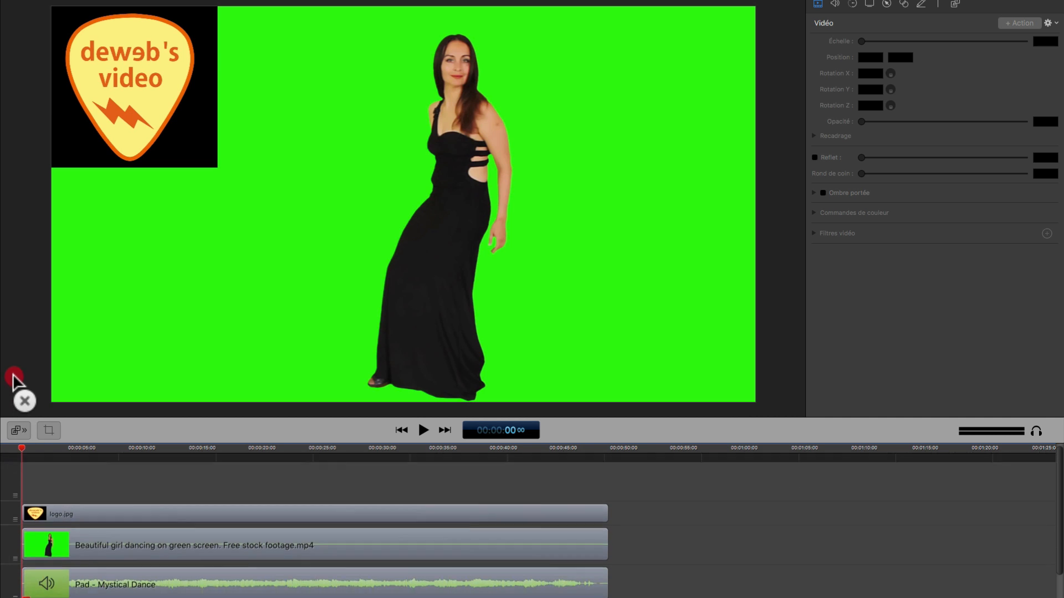
{"action": "left_click", "coordinate": [14, 380]}
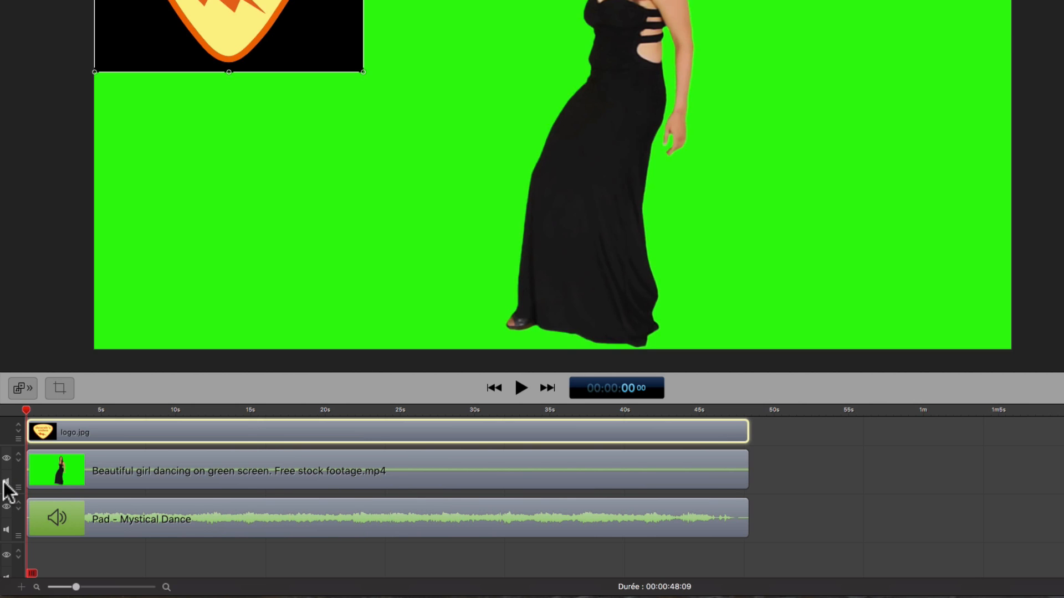
- Mute the Pad - Mystical Dance track and play a short stretch of the timeline
{"action": "left_click", "coordinate": [5, 531]}
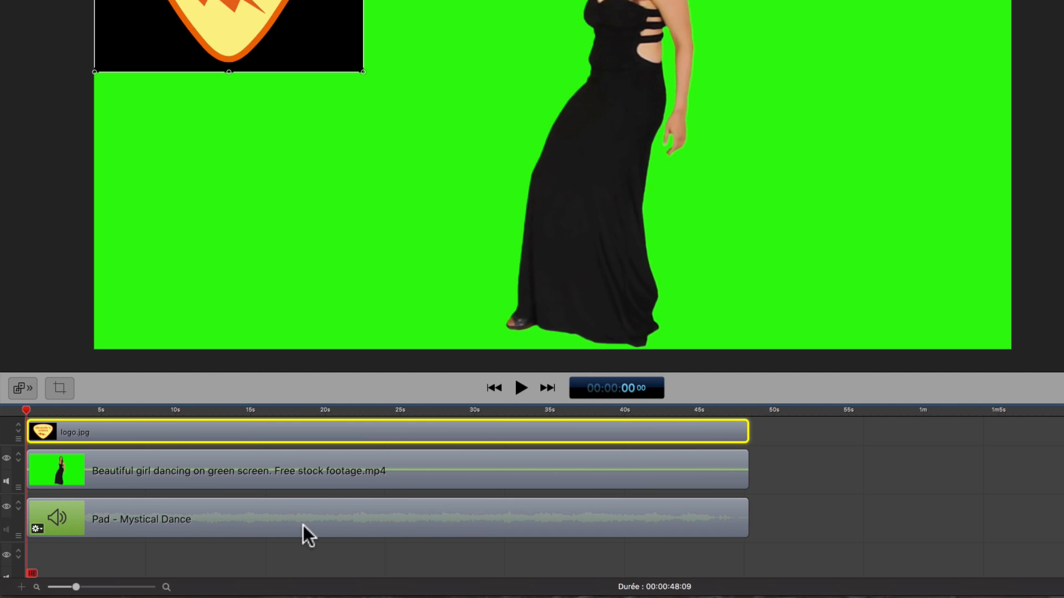
{"action": "key", "text": "space"}
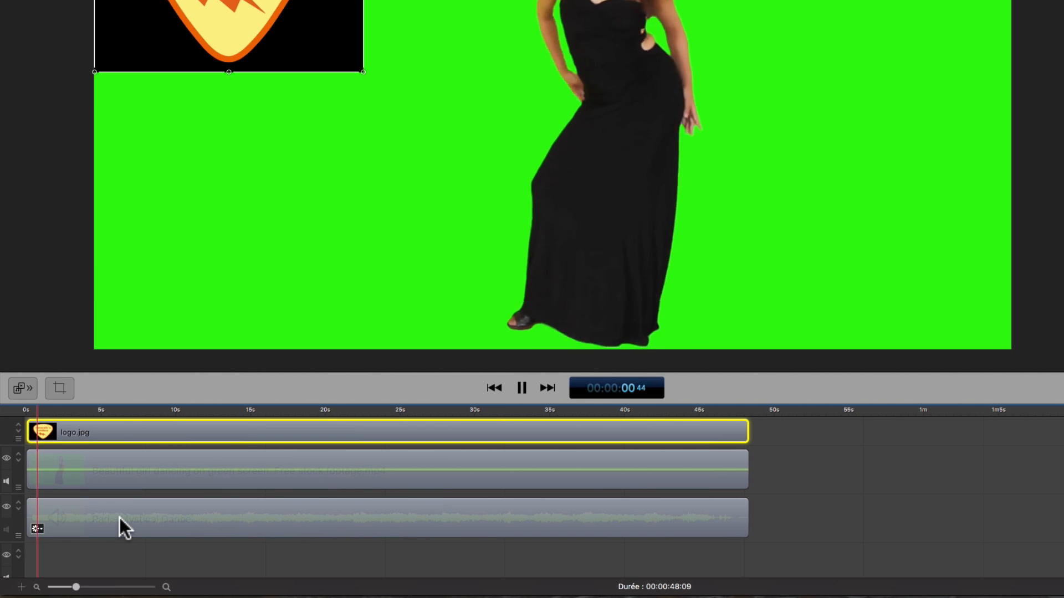
{"action": "key", "text": "space"}
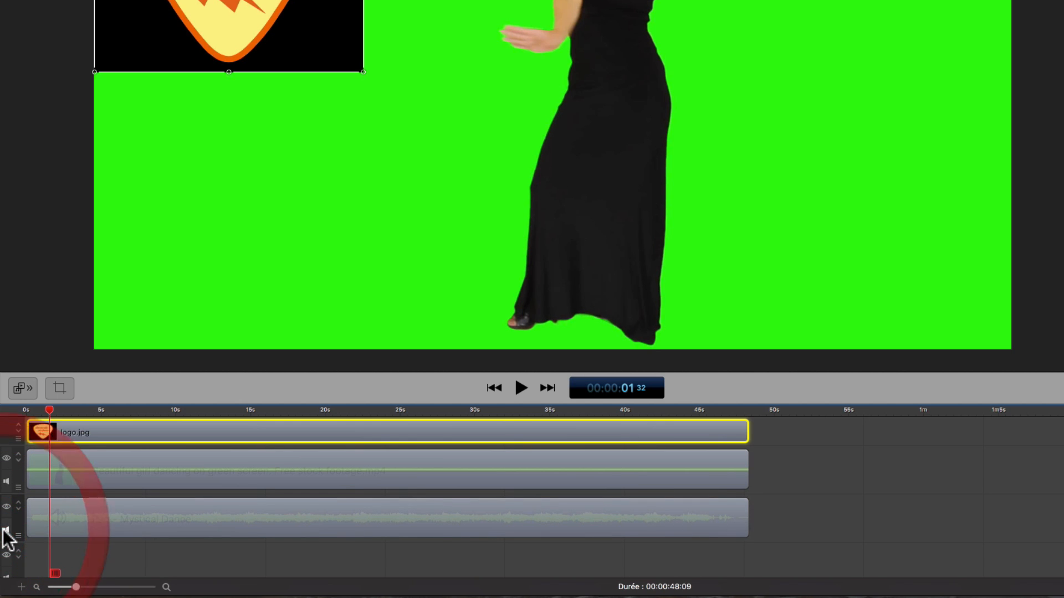
- Unmute the Pad - Mystical Dance track, preview it with sound, and return the playhead to the timeline start
{"action": "left_click", "coordinate": [5, 530]}
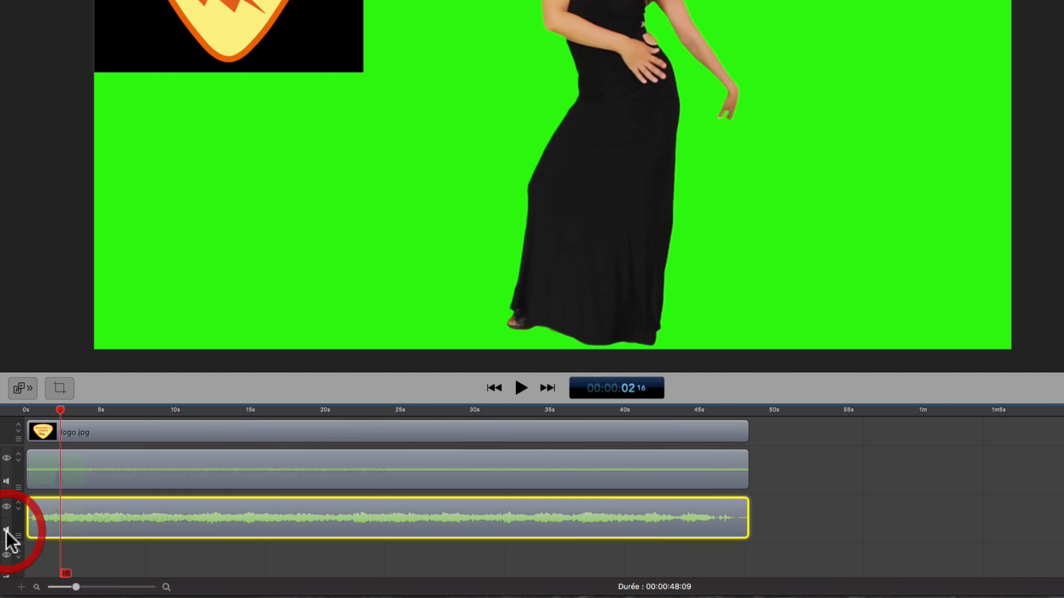
{"action": "key", "text": "space"}
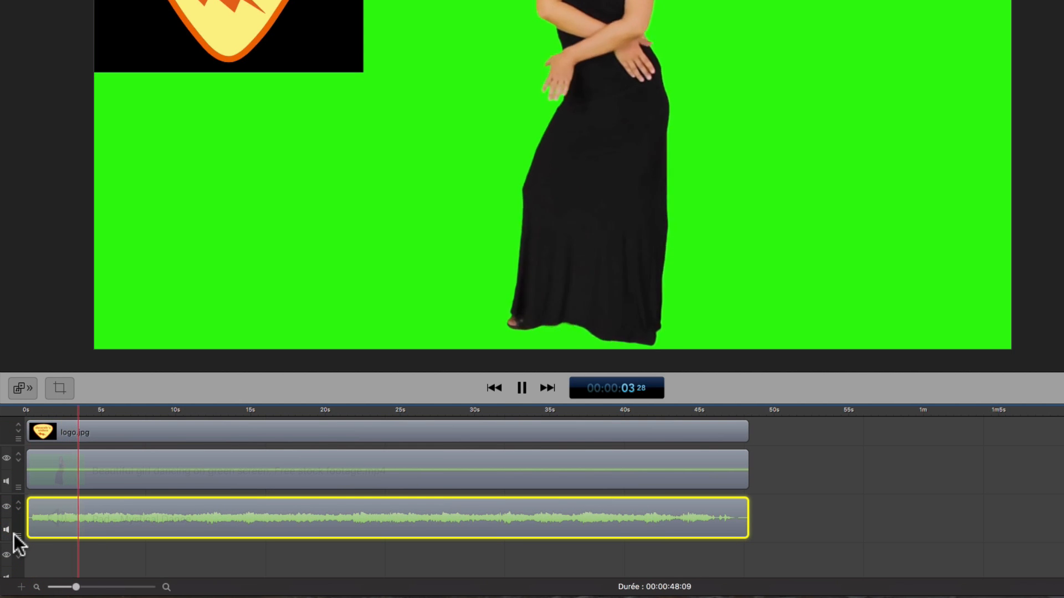
{"action": "left_click", "coordinate": [85, 410]}
{"action": "left_click_drag", "start_coordinate": [82, 410], "coordinate": [3, 431]}
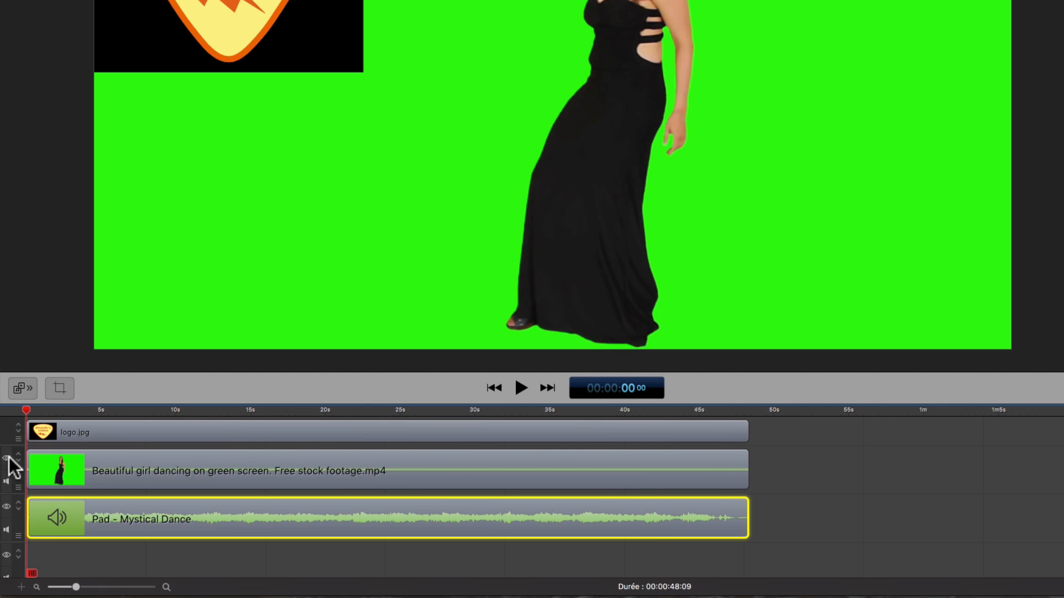
- Hide the dancer video track, preview the project without it, and show the track again
{"action": "left_click", "coordinate": [6, 459]}
{"action": "key", "text": "space"}
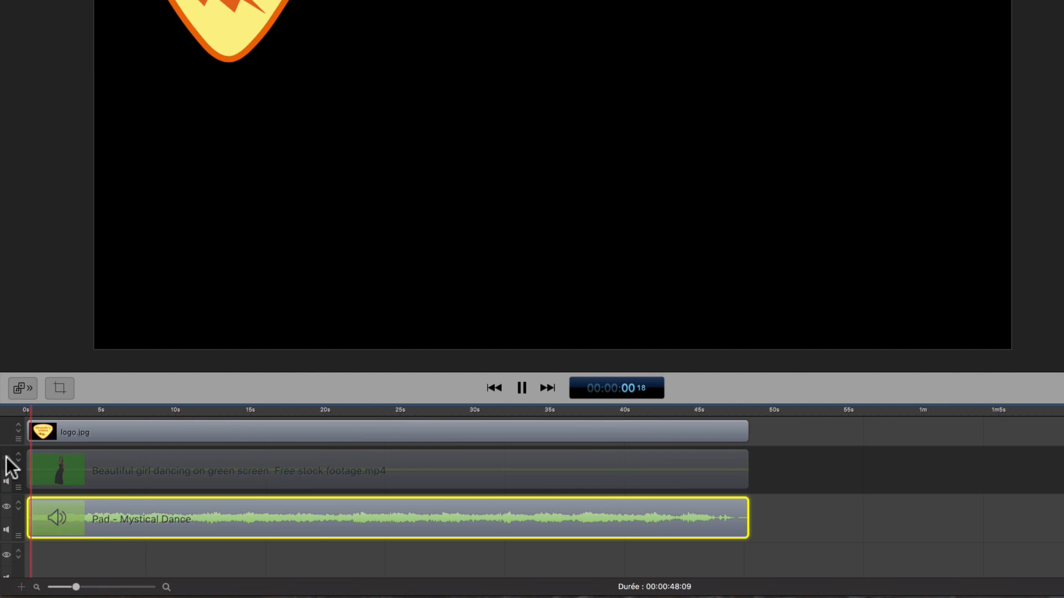
{"action": "left_click", "coordinate": [7, 458]}
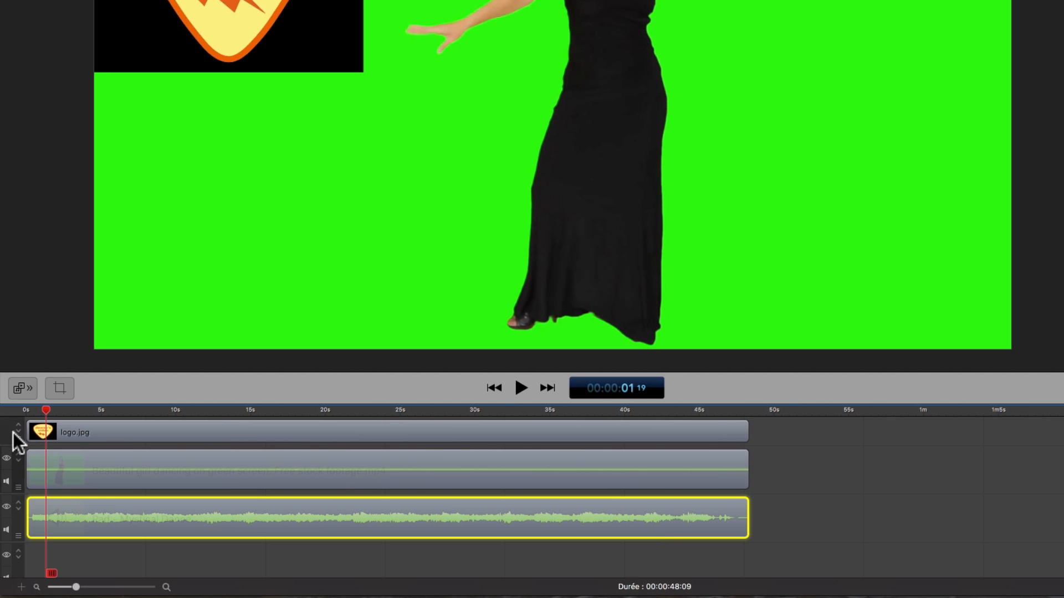
- Enlarge the logo.jpg track to the same height as the other tracks and toggle its visibility off and on
{"action": "left_click", "coordinate": [20, 432]}
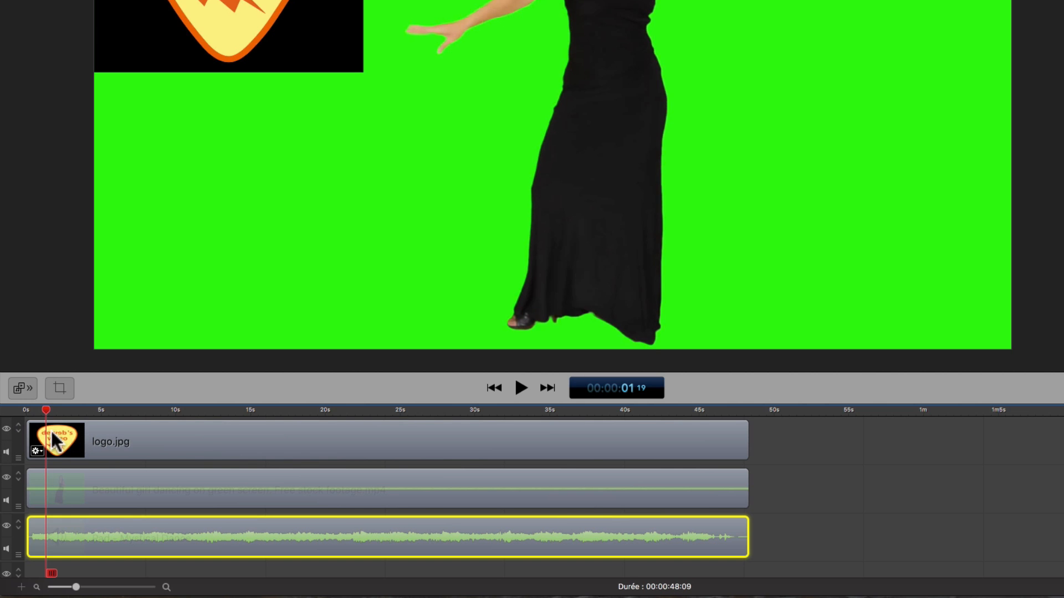
{"action": "left_click", "coordinate": [6, 429]}
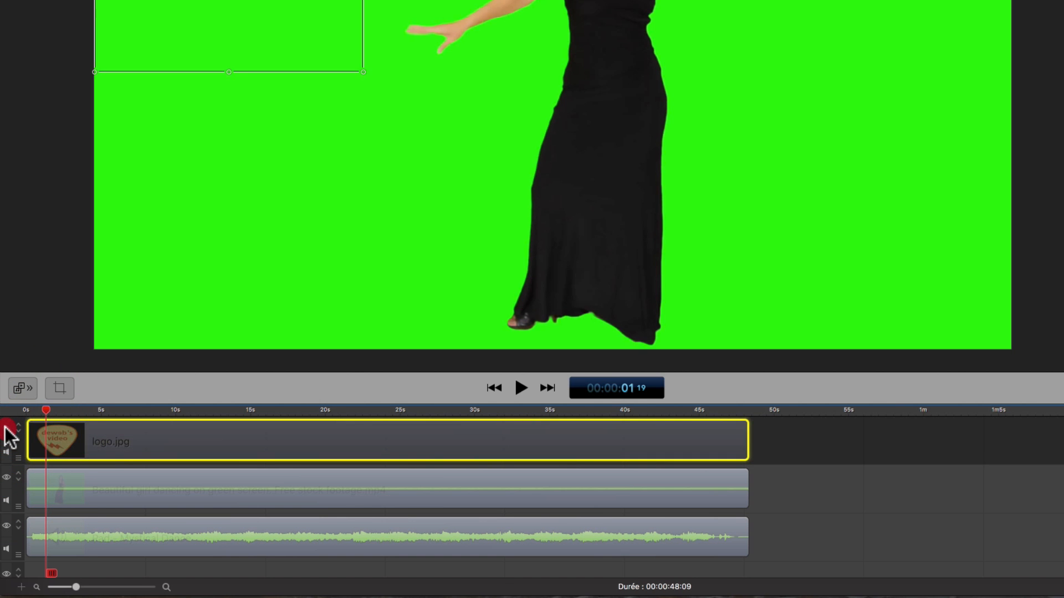
{"action": "left_click", "coordinate": [6, 429]}
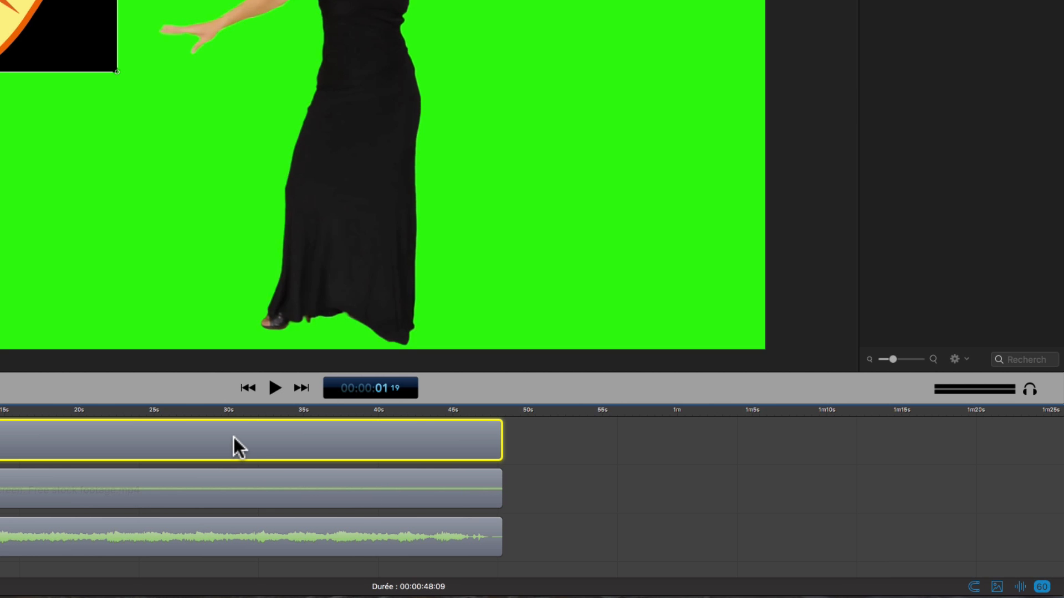
- Test timeline snapping by moving the logo.jpg clip beyond the dancer clip and back to the start, and check the snapping setting
{"action": "left_click_drag", "start_coordinate": [234, 437], "coordinate": [978, 489]}
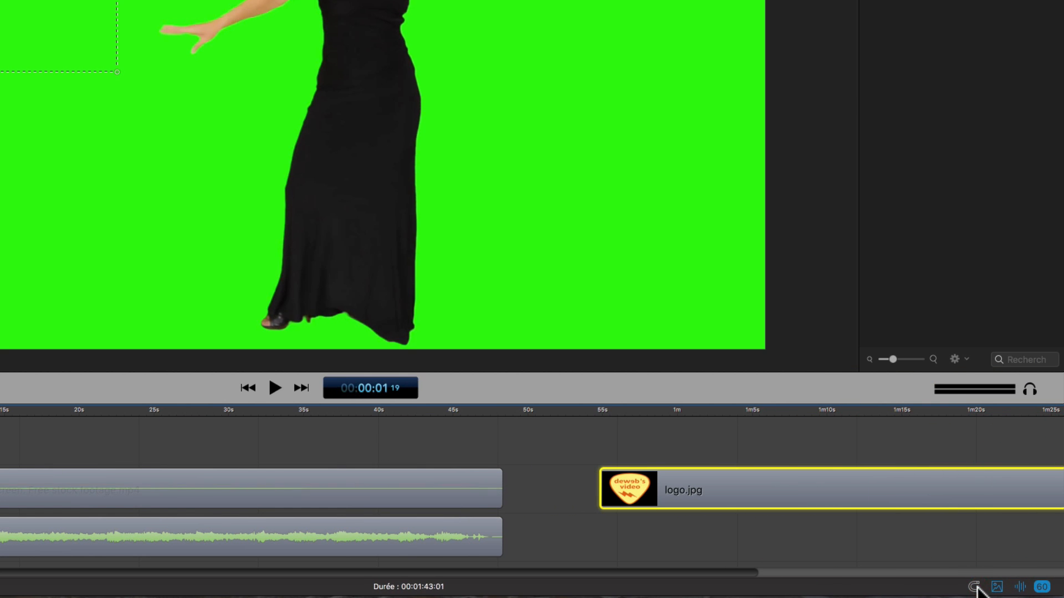
{"action": "left_click_drag", "start_coordinate": [867, 492], "coordinate": [20, 445]}
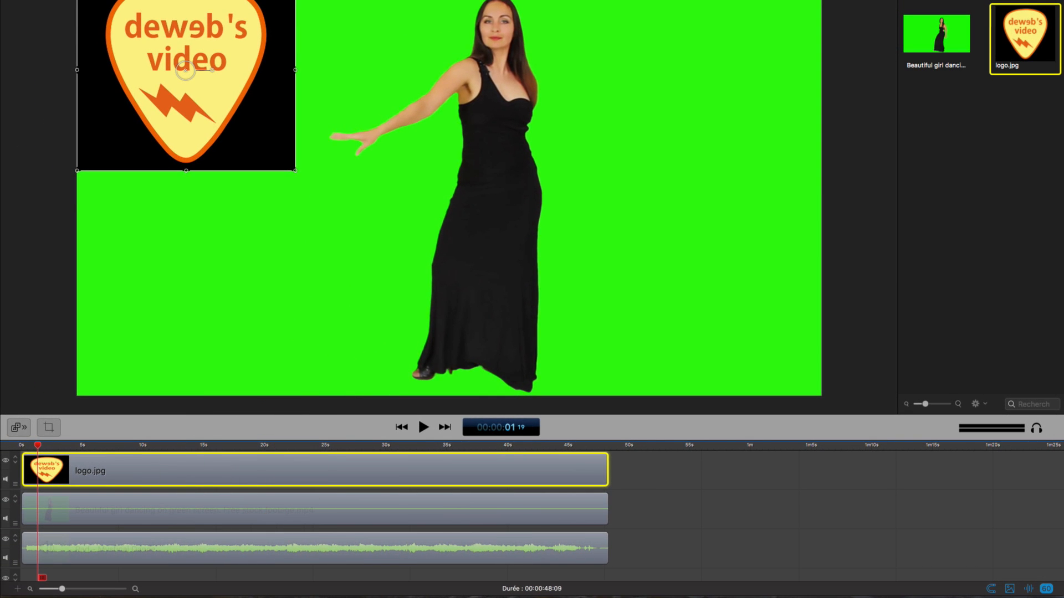
{"action": "left_click", "coordinate": [991, 590]}
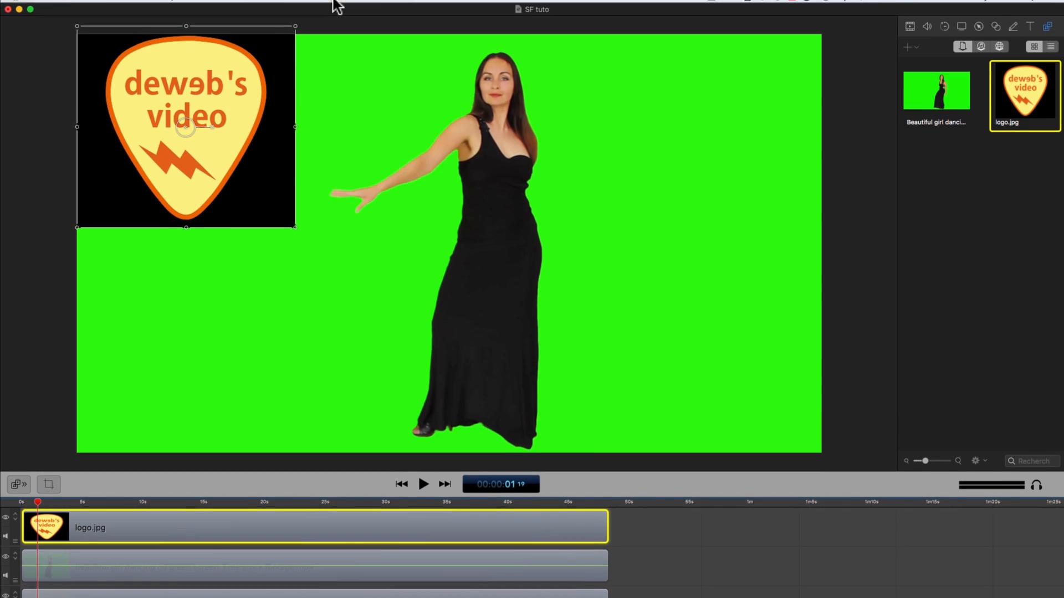
{"action": "left_click", "coordinate": [327, 6]}
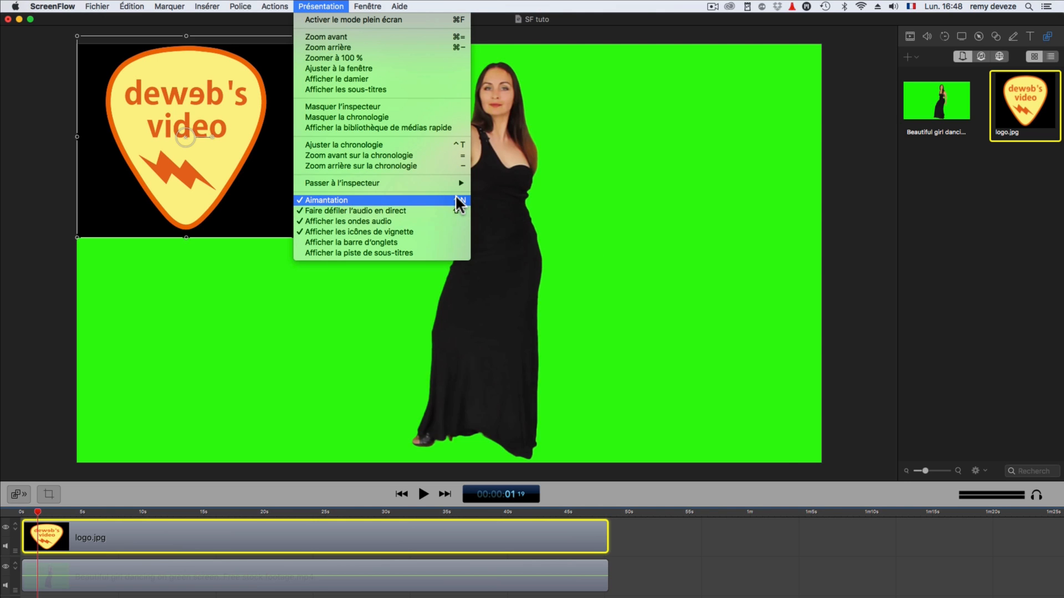
{"action": "left_click", "coordinate": [645, 200]}
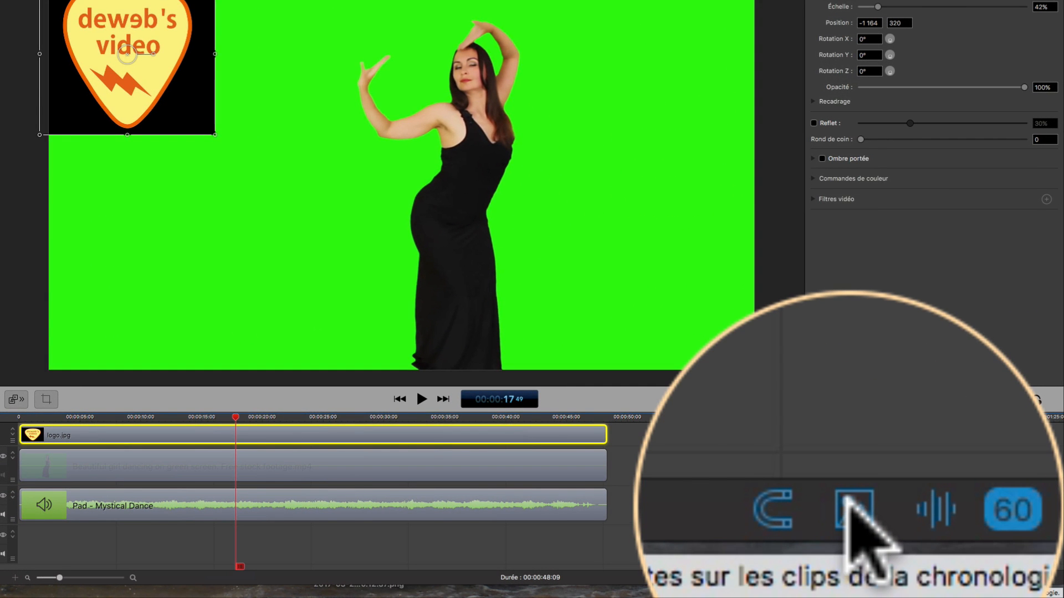
- Toggle the thumbnails on the timeline clips off and on, and do the same with the audio waveforms
{"action": "left_click", "coordinate": [1009, 577]}
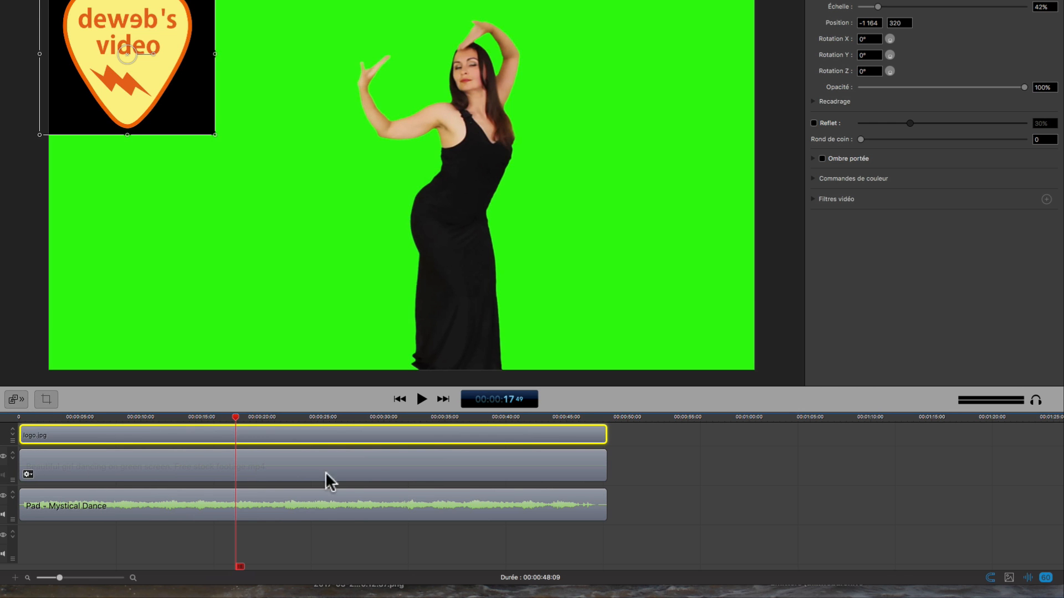
{"action": "left_click", "coordinate": [1008, 577]}
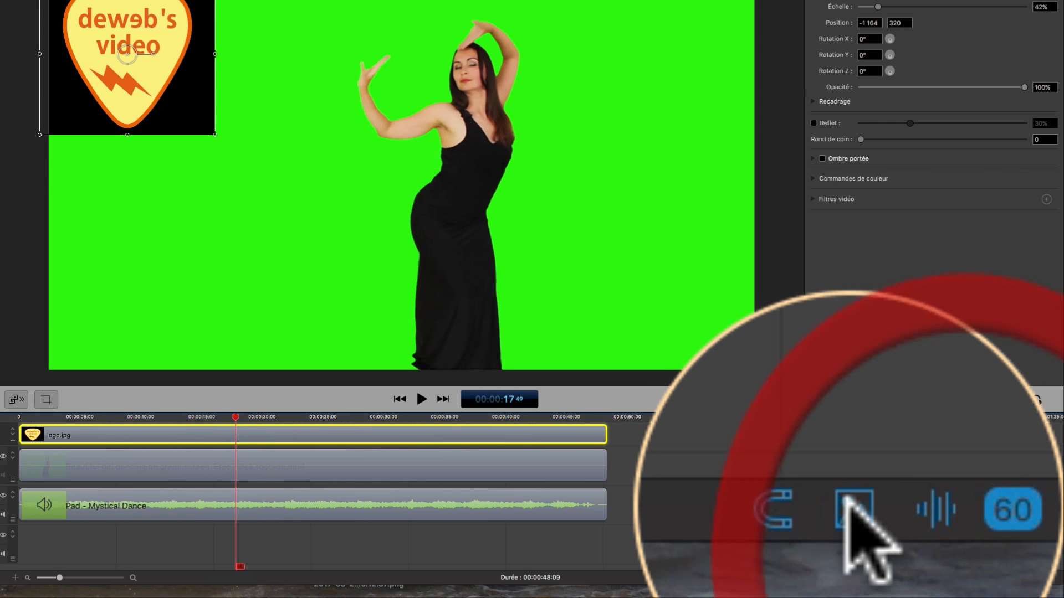
{"action": "left_click", "coordinate": [901, 504]}
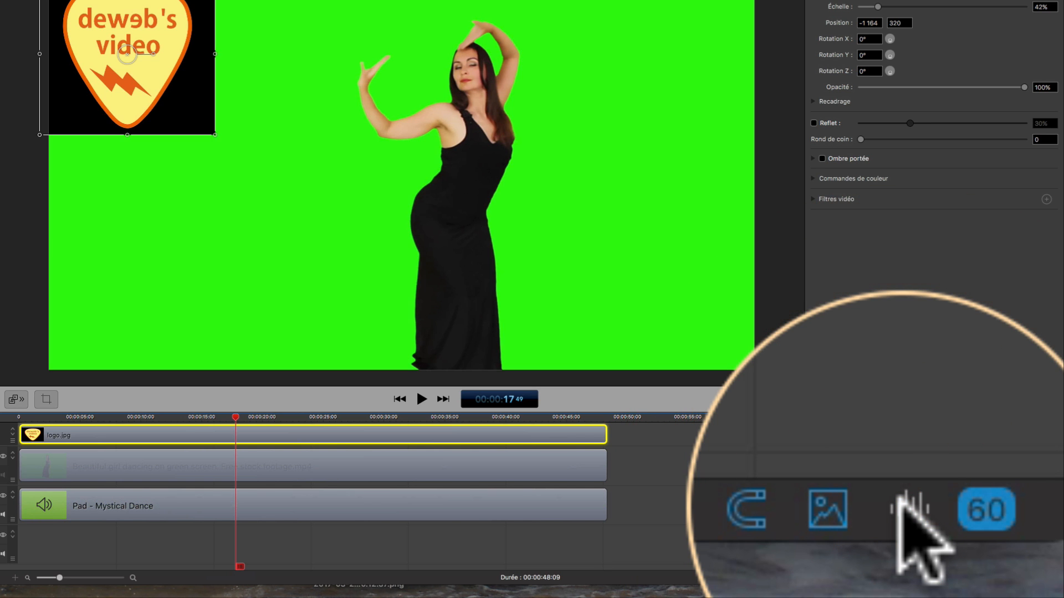
{"action": "left_click", "coordinate": [901, 504]}
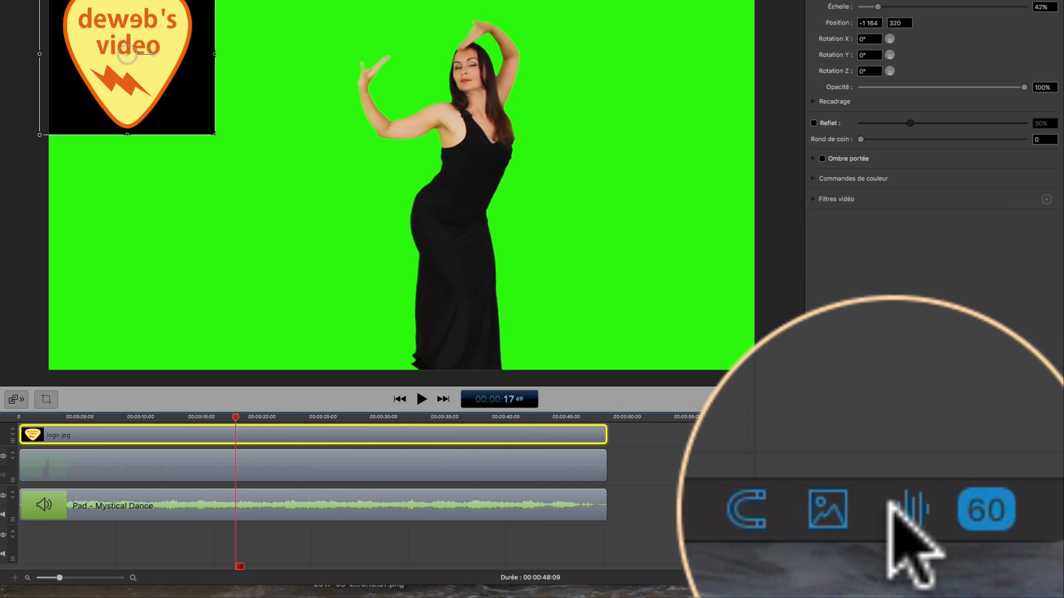
- Check the project's canvas dimensions and timeline frame rate settings, and leave them without updating
{"action": "left_click", "coordinate": [988, 507]}
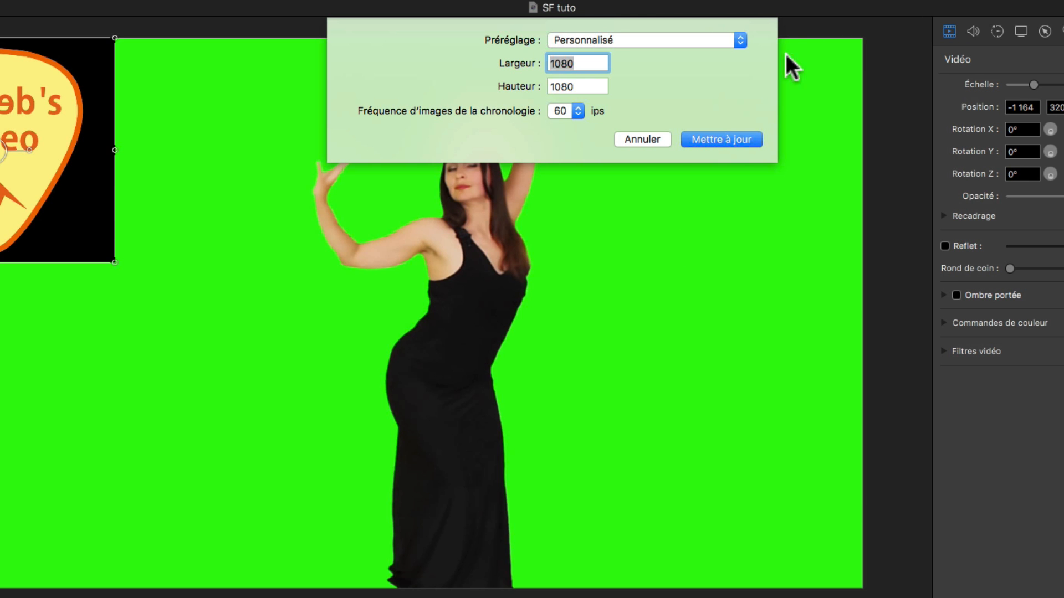
{"action": "left_click", "coordinate": [658, 139]}
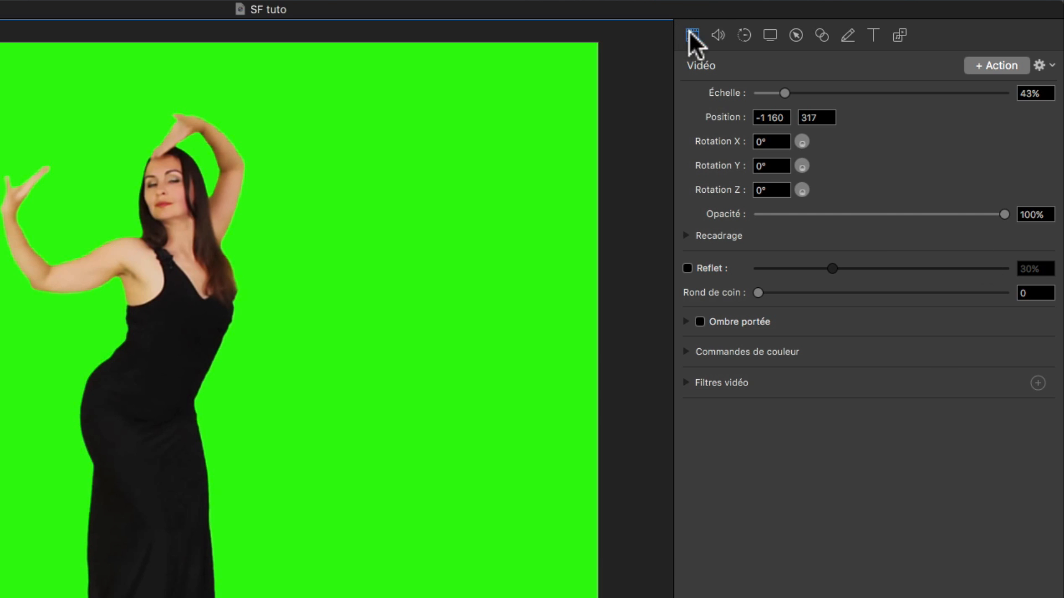
- Examine the audio, annotation, media library, text and video motion properties in turn, and return to the audio properties
{"action": "left_click", "coordinate": [718, 36]}
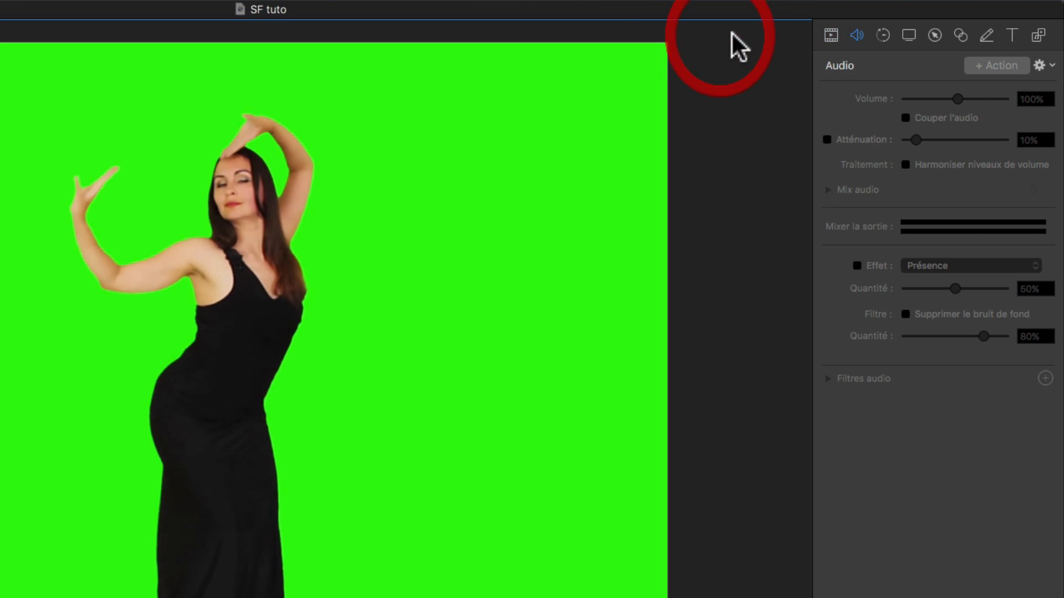
{"action": "left_click", "coordinate": [828, 34]}
{"action": "left_click", "coordinate": [846, 34]}
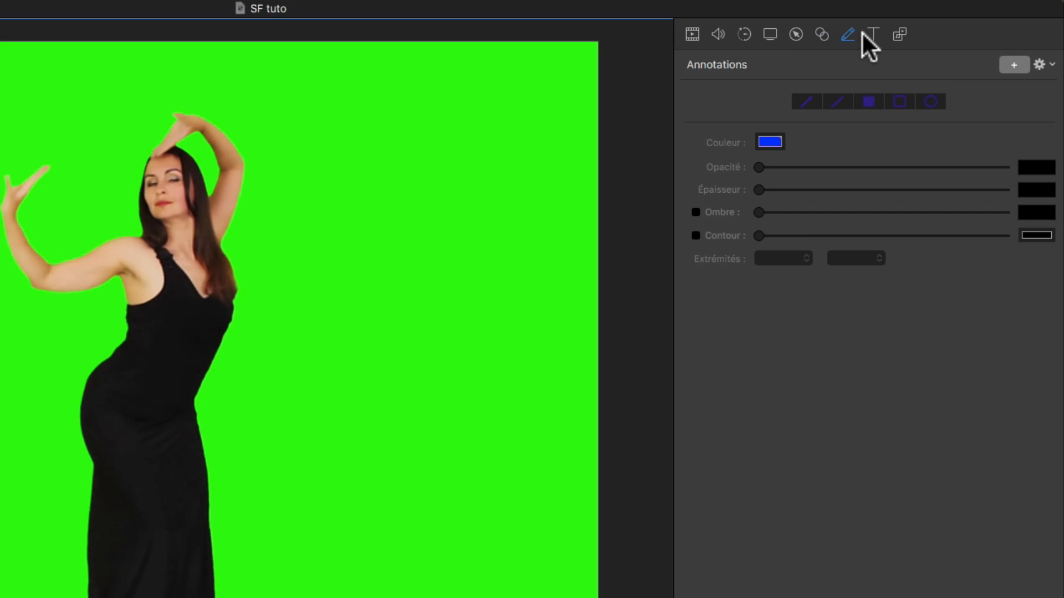
{"action": "left_click", "coordinate": [898, 33]}
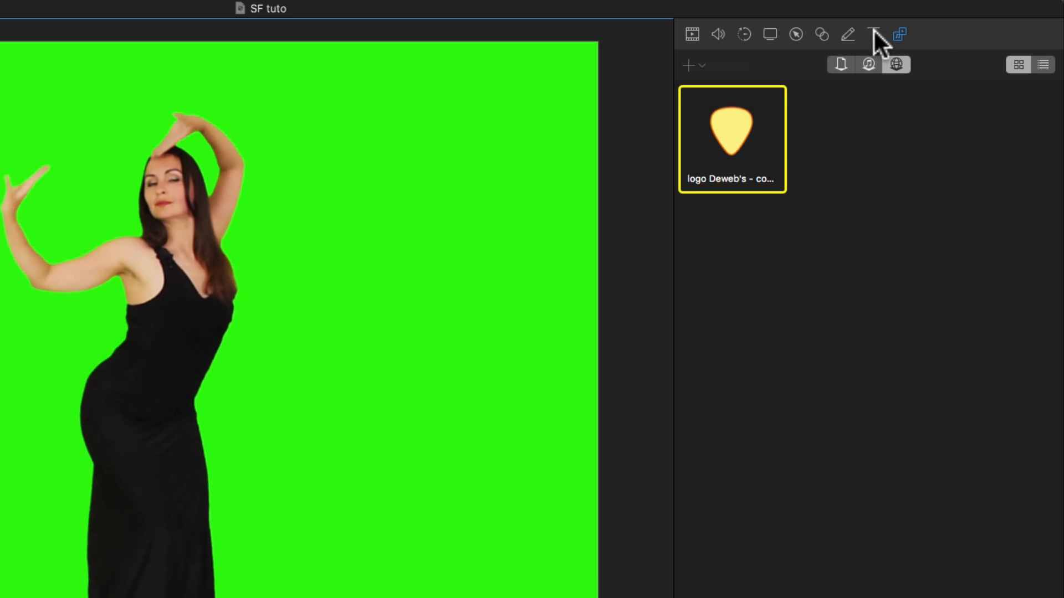
{"action": "left_click", "coordinate": [841, 64]}
{"action": "left_click", "coordinate": [871, 33]}
{"action": "left_click", "coordinate": [846, 34]}
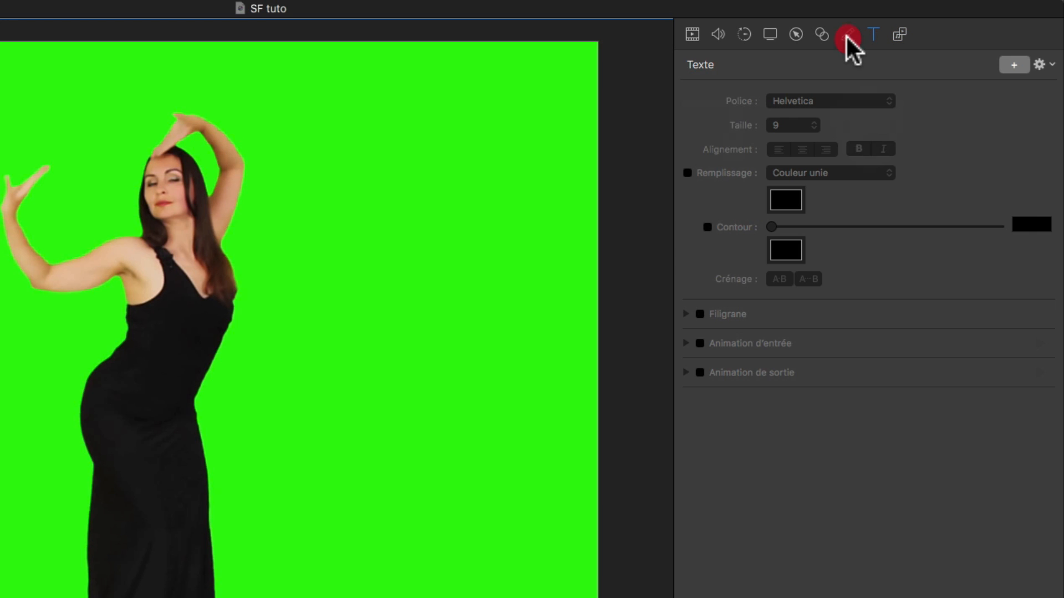
{"action": "left_click", "coordinate": [796, 35]}
{"action": "left_click", "coordinate": [770, 35]}
{"action": "left_click", "coordinate": [744, 34]}
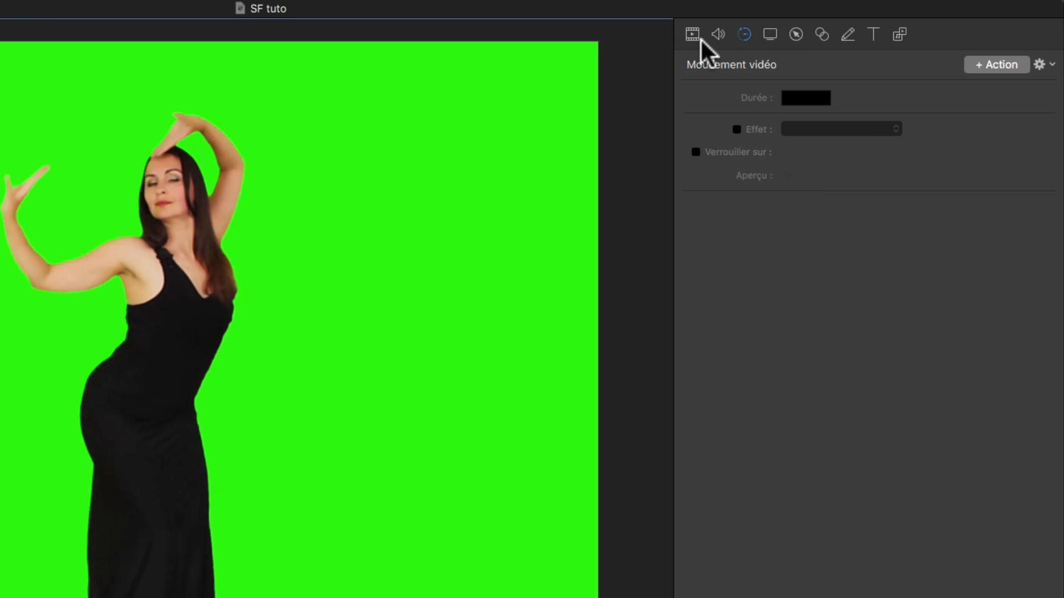
{"action": "left_click", "coordinate": [718, 34]}
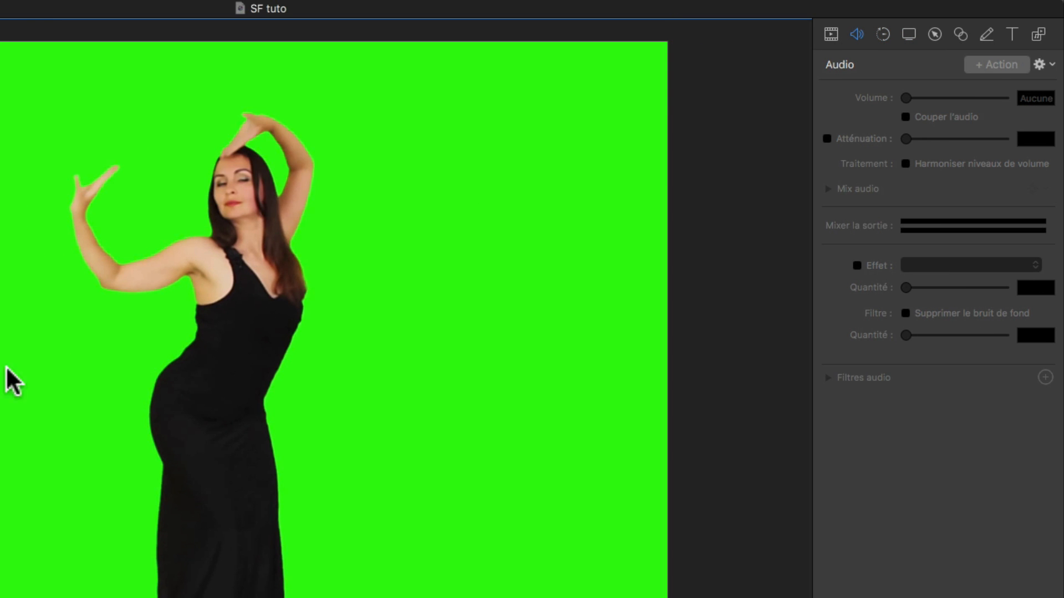